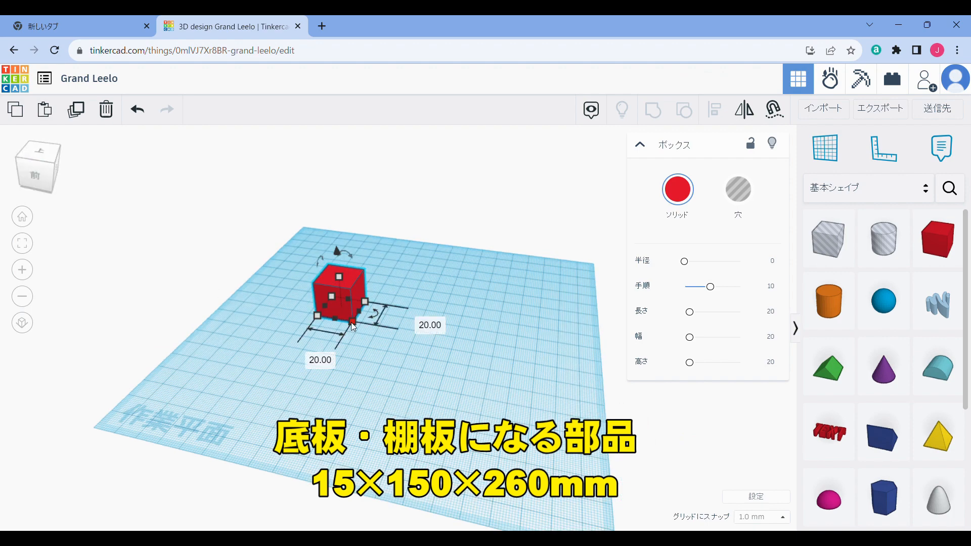
Step: Resize the red box's footprint to 150 mm deep and 260 mm wide, working from the top view
left_click(34, 155)
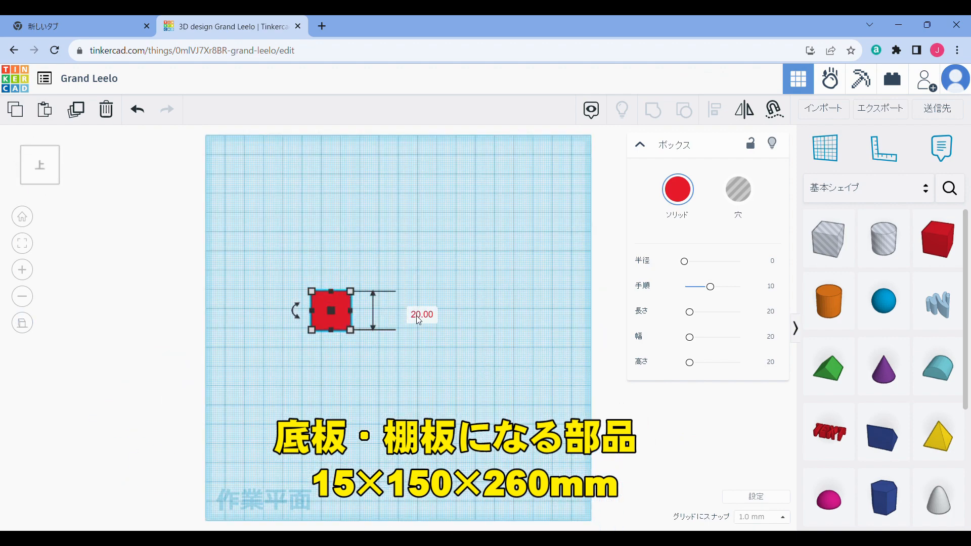
left_click(422, 320)
type("150")
key("Return")
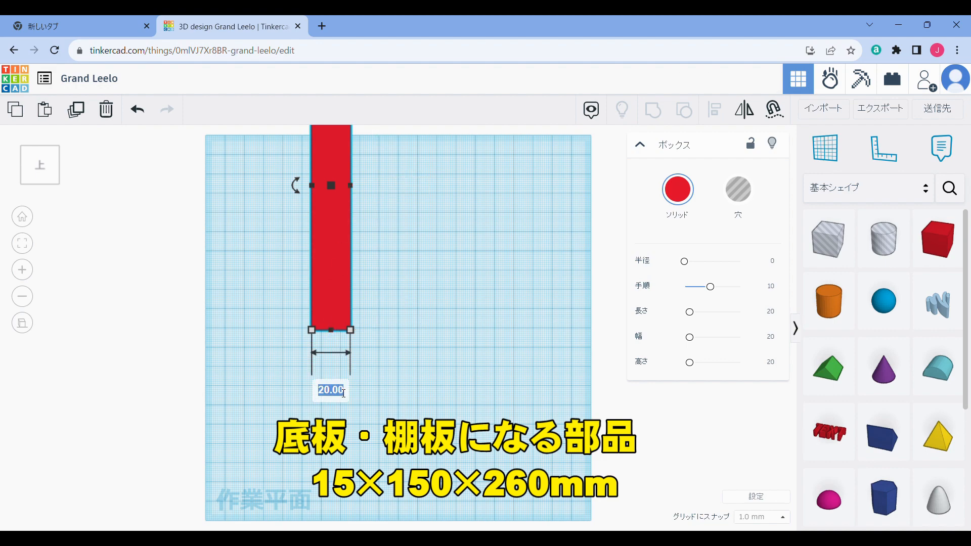
type("260")
key("Return")
Step: Set the box's height to 15 mm to turn it into a flat board
right_click_drag(238, 362, 647, 149)
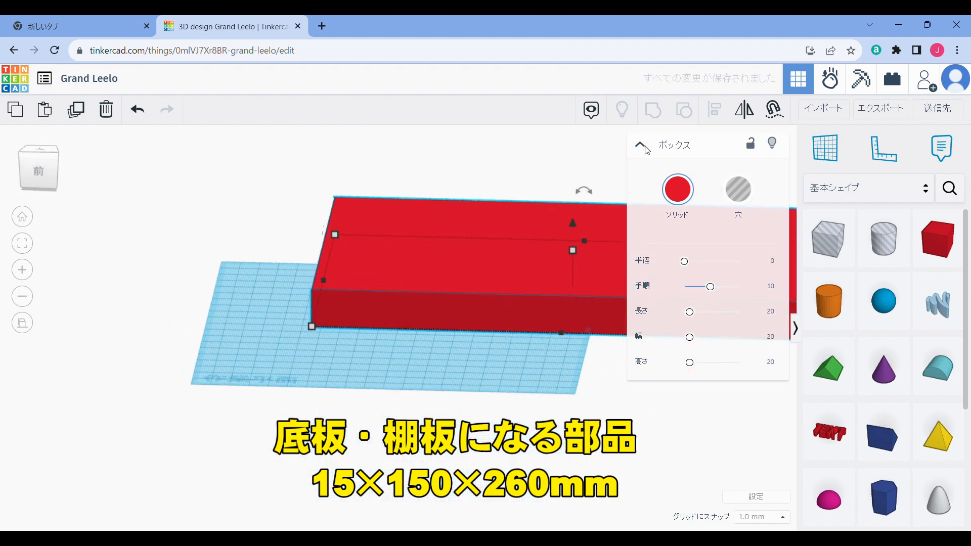
left_click(642, 146)
scroll(537, 348, "up", 2)
scroll(505, 336, "down", 3)
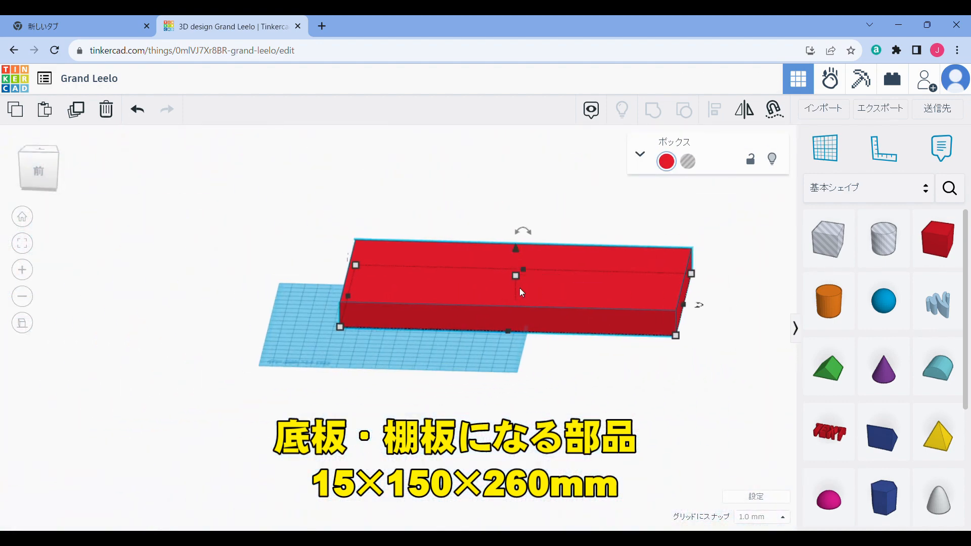
left_click(578, 288)
type("15")
key("Return")
left_click(360, 346)
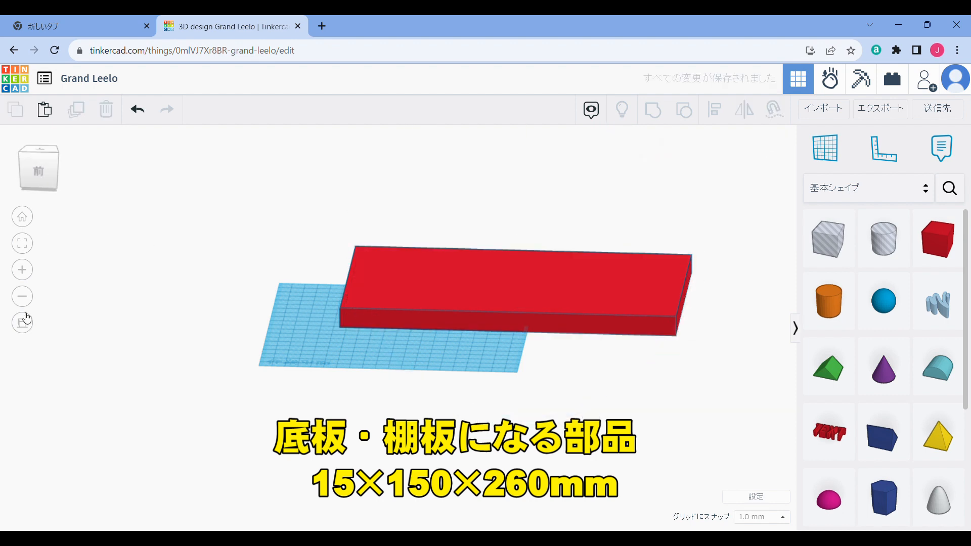
Step: Enlarge the workplane's width and length in the workspace settings so it has room for the large board
key("ctrl+a")
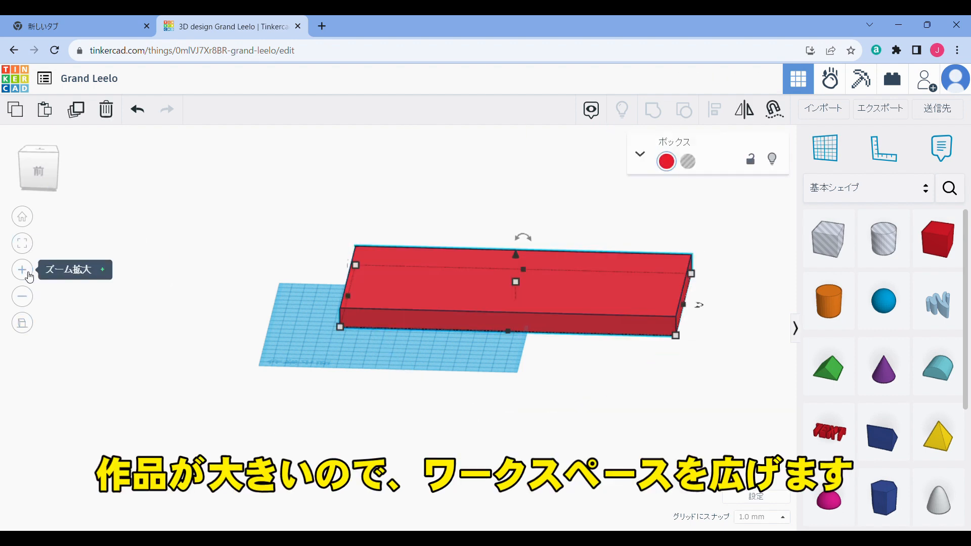
left_click(764, 501)
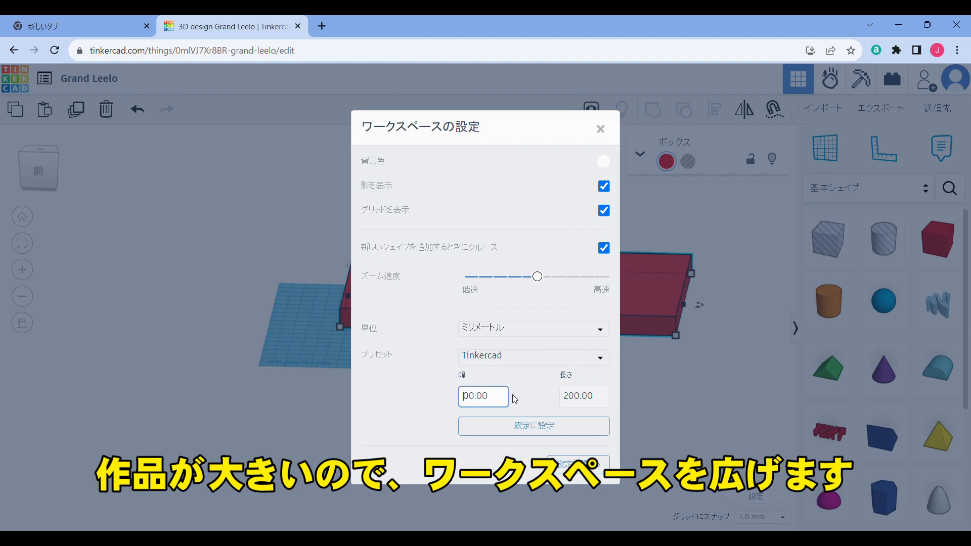
left_click(578, 465)
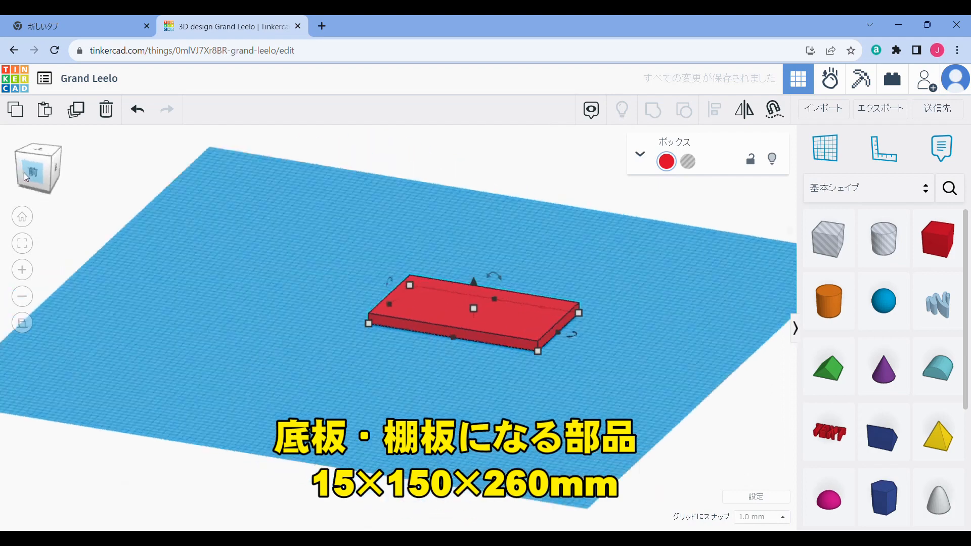
Step: Move the 260 mm board to the back-left area of the enlarged workplane
left_click_drag(24, 173, 26, 171)
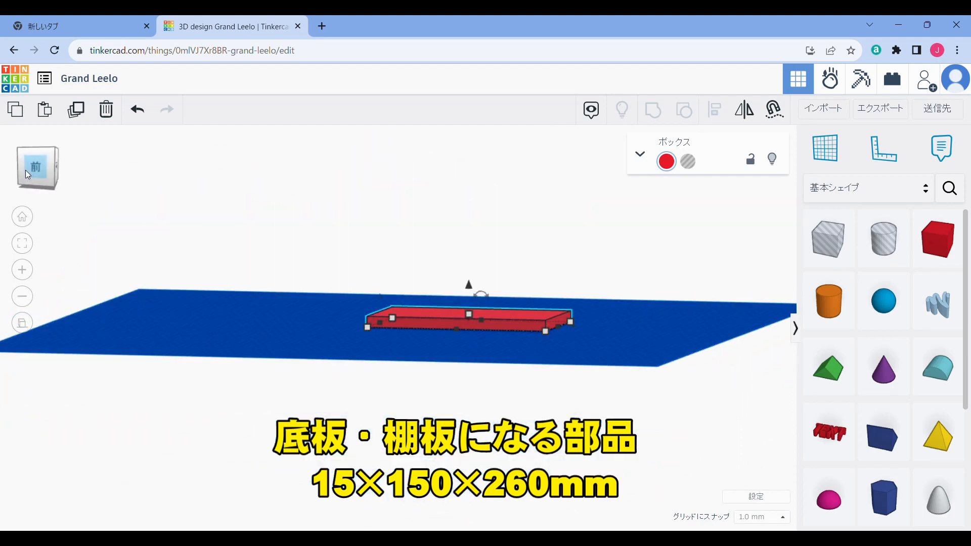
right_click_drag(303, 238, 307, 285)
left_click_drag(430, 306, 213, 258)
left_click(241, 299)
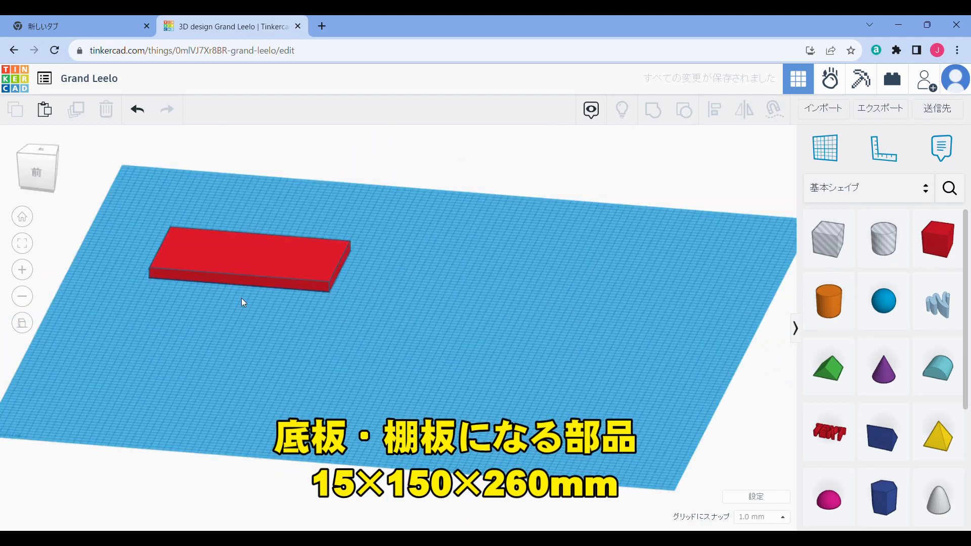
Step: Duplicate the 260 mm board and place the copy directly in front of the original with a small gap
left_click(267, 257)
key("ctrl+v")
left_click_drag(395, 266, 283, 315)
left_click(45, 155)
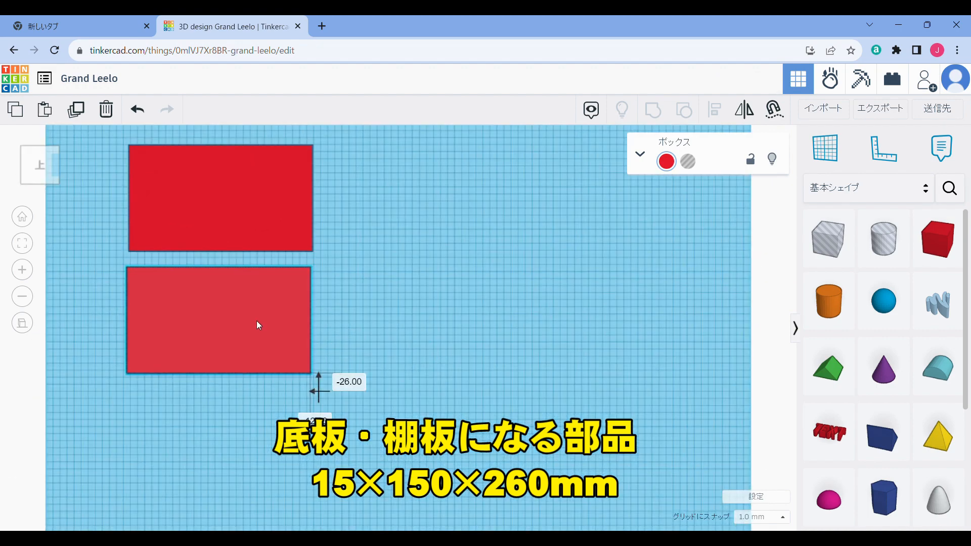
left_click(328, 315)
left_click(225, 324)
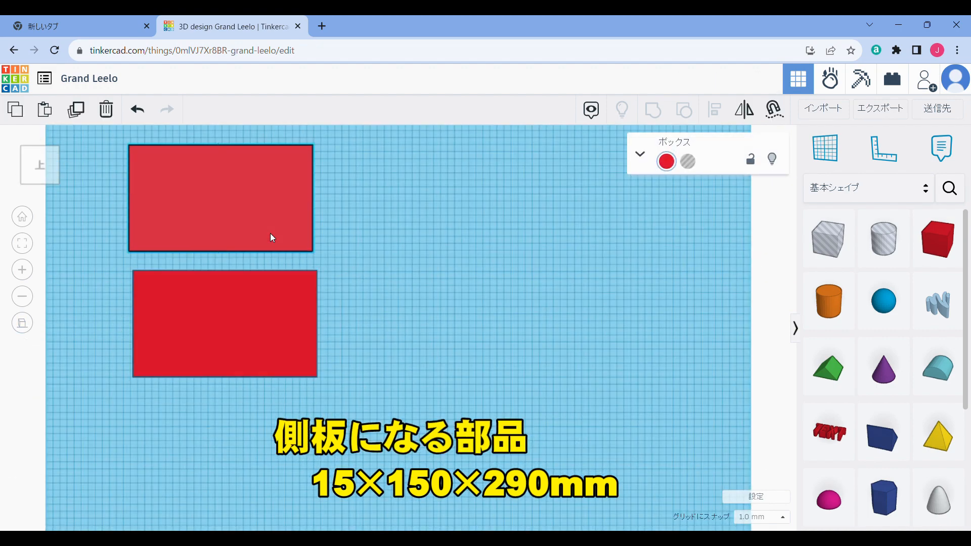
Step: Paste another copy of the board, place it to the right of the original and set its width to 290 mm
key("ctrl+v")
left_click_drag(312, 187, 480, 196)
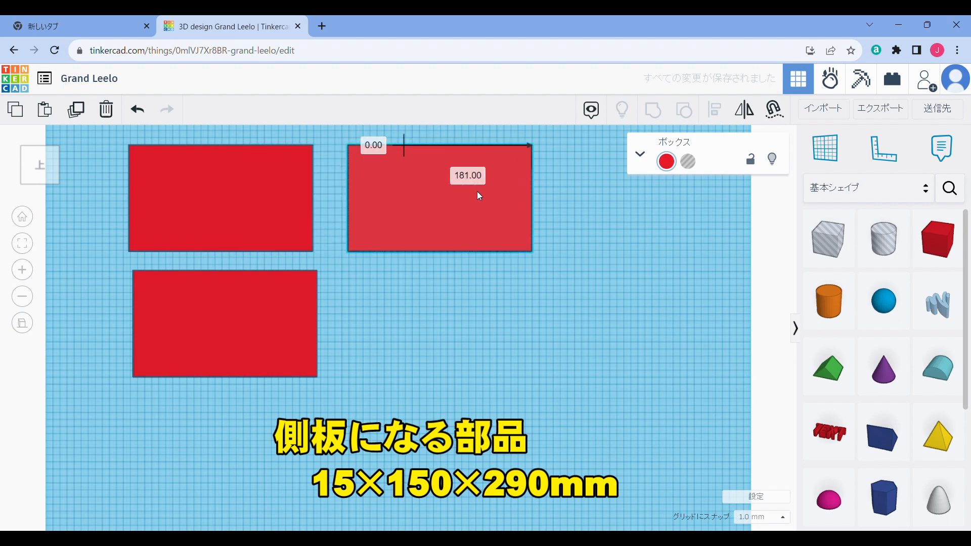
type("290")
key("Return")
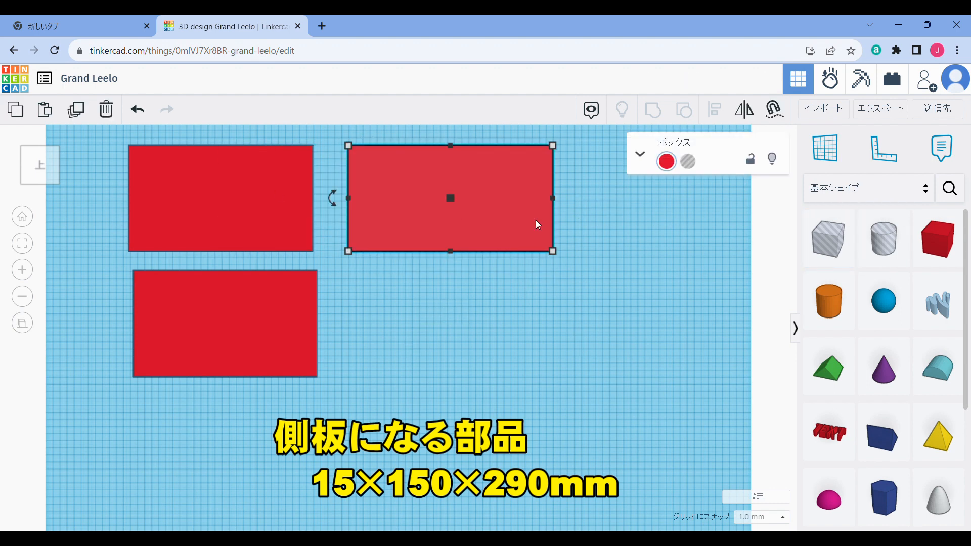
left_click(14, 110)
left_click(45, 109)
left_click_drag(563, 206, 511, 344)
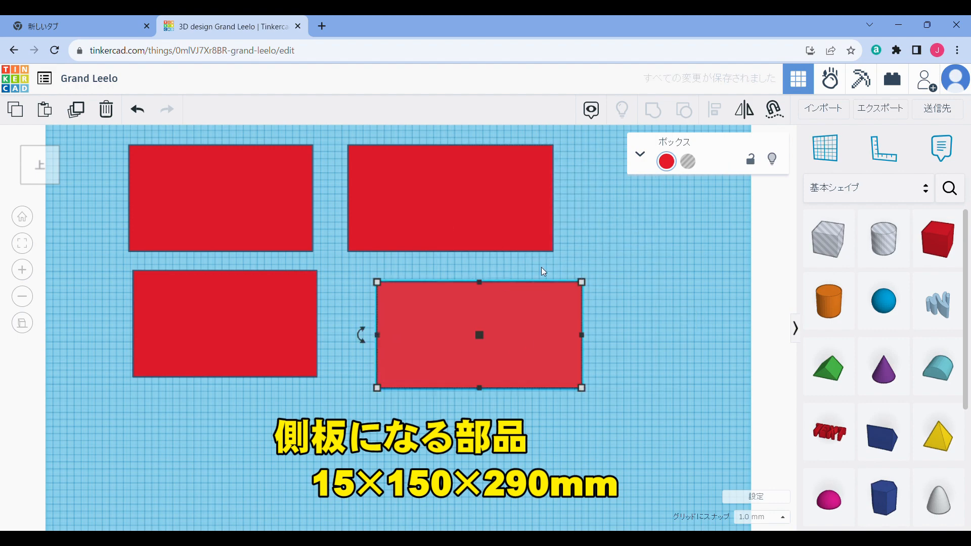
key("Delete")
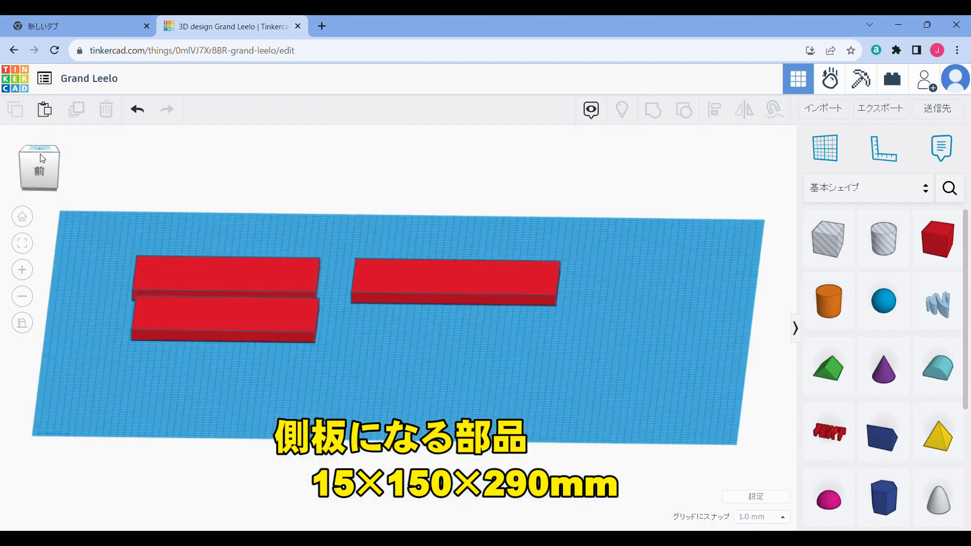
Step: Move the 290 mm board toward the front of the workplane and bring its back-left corner into close view
left_click(29, 163)
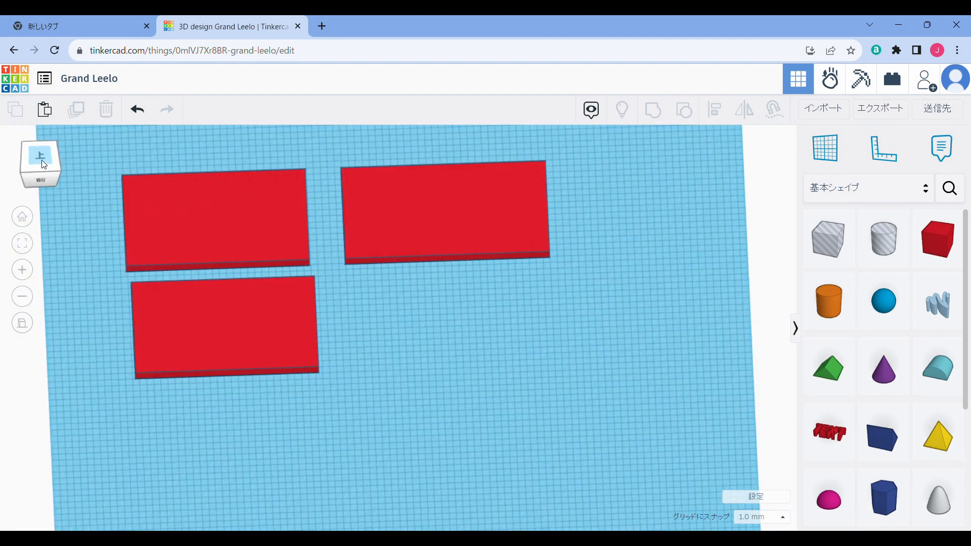
scroll(306, 215, "up", 5)
scroll(324, 228, "down", 10)
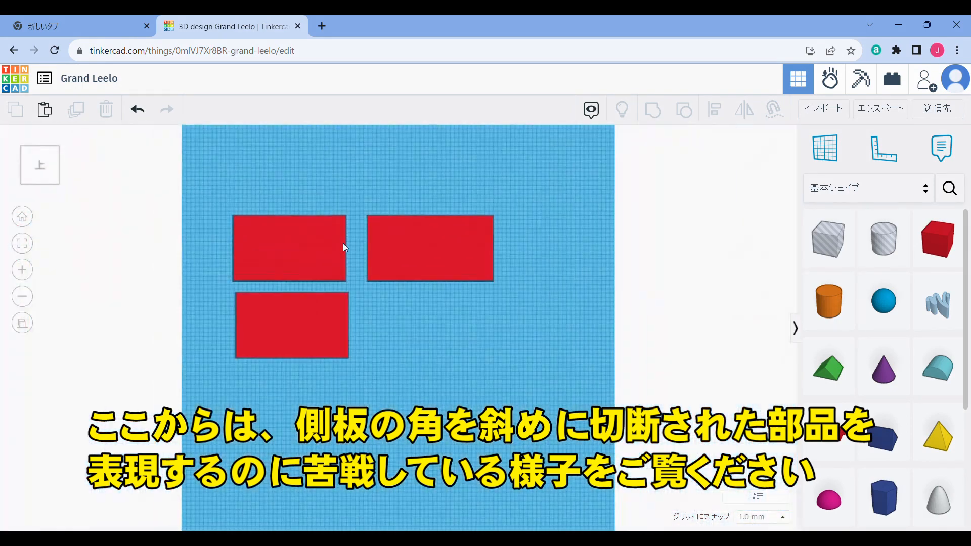
left_click_drag(392, 253, 397, 388)
scroll(368, 334, "up", 8)
scroll(367, 334, "up", 6)
scroll(365, 351, "down", 2)
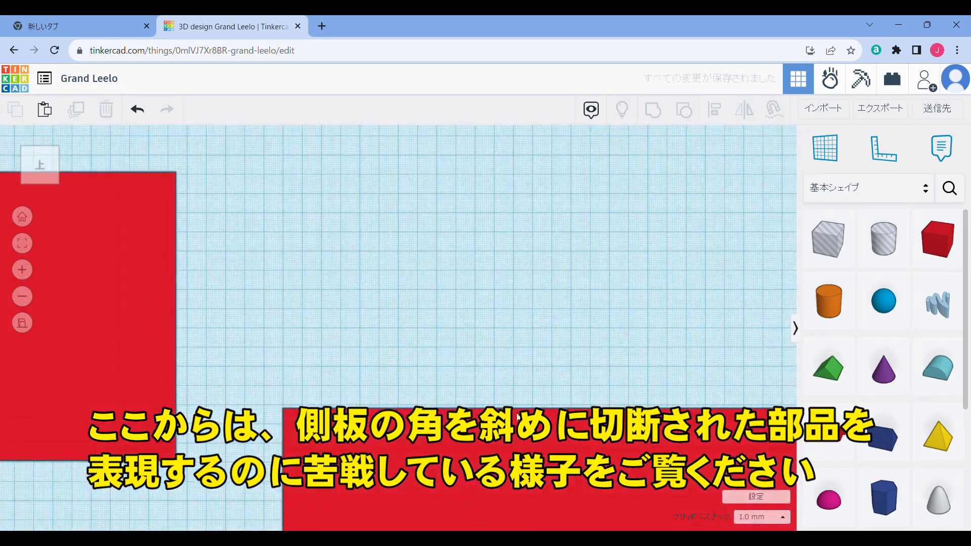
left_click_drag(332, 452, 329, 290)
left_click_drag(330, 291, 334, 297)
left_click(22, 322)
left_click(23, 323)
scroll(122, 319, "up", 4)
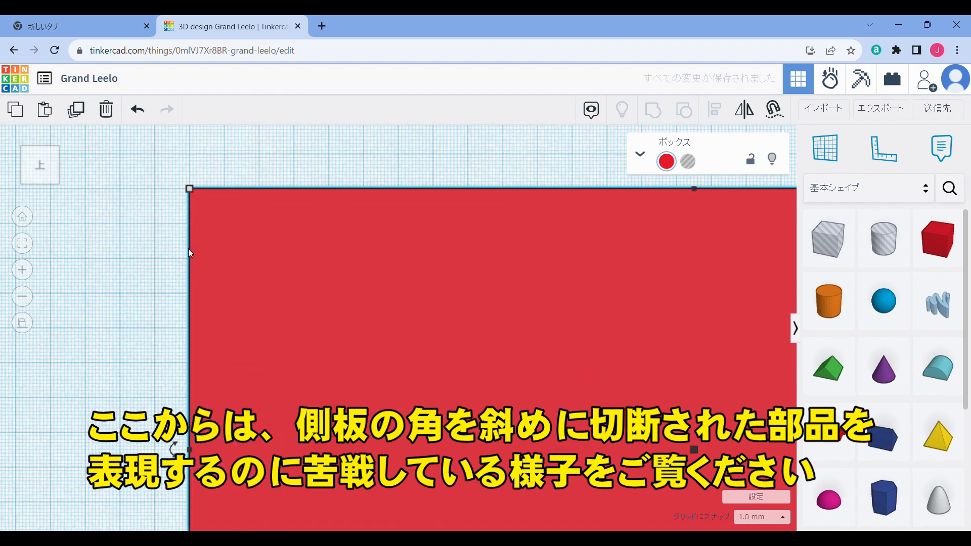
Step: Place a roof shape beside the 290 mm board's corner, try rotating and mirroring it, and delete it
left_click(120, 273)
left_click(257, 308)
left_click(180, 291)
left_click_drag(772, 358, 134, 252)
mouse_move(54, 182)
left_mouse_down()
mouse_move(51, 173)
mouse_move(51, 186)
left_mouse_up()
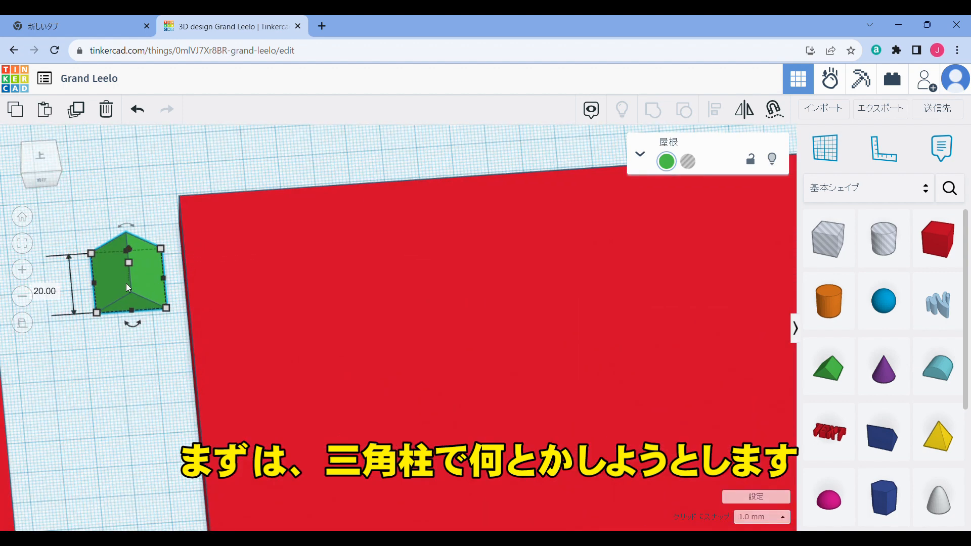
left_click_drag(96, 314, 166, 295)
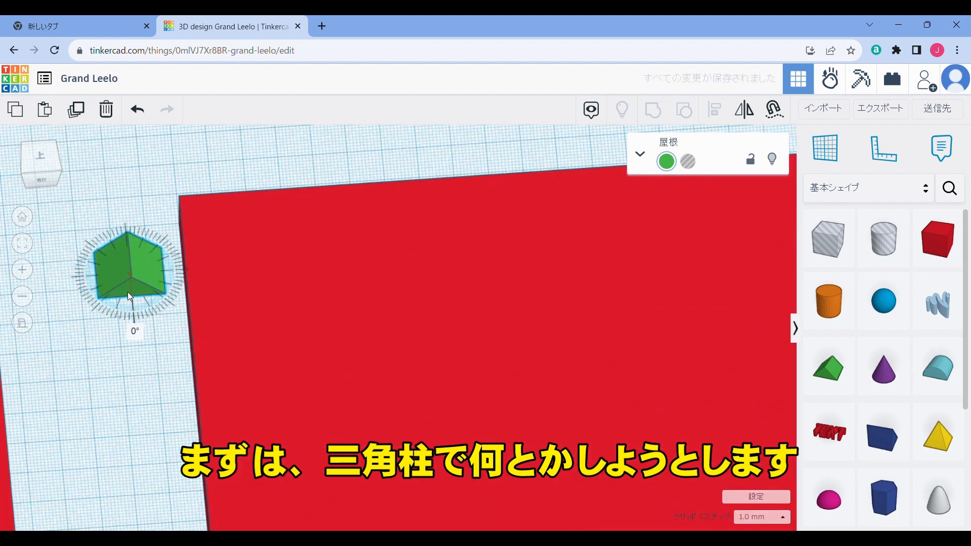
left_click(137, 110)
left_click(160, 265)
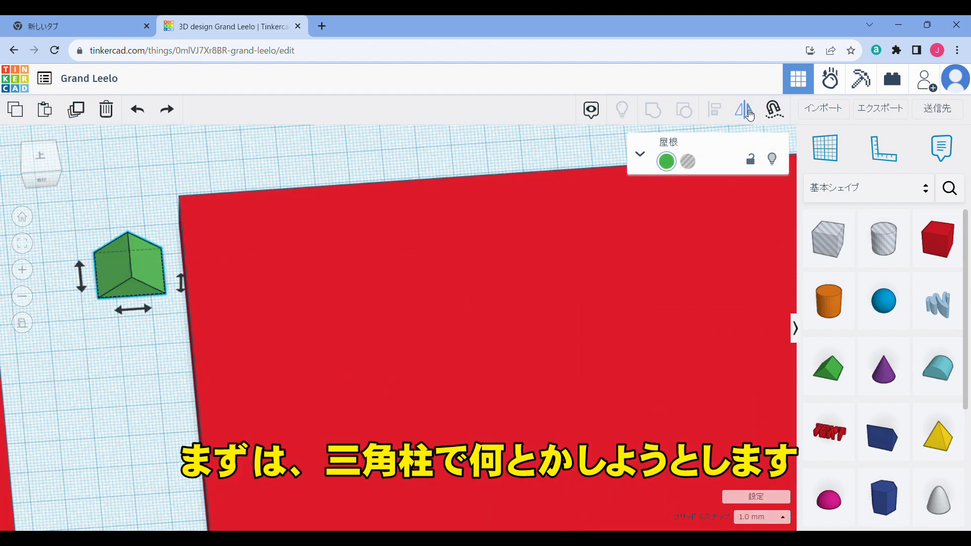
left_click_drag(131, 309, 137, 287)
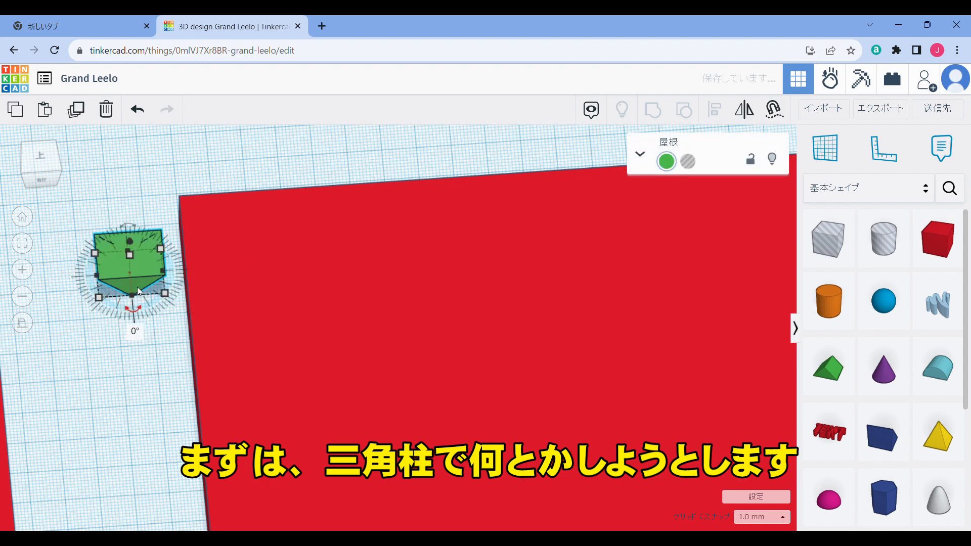
left_click(112, 115)
Step: Place a fresh roof shape beside the 290 mm board's corner and enlarge it
left_click(828, 368)
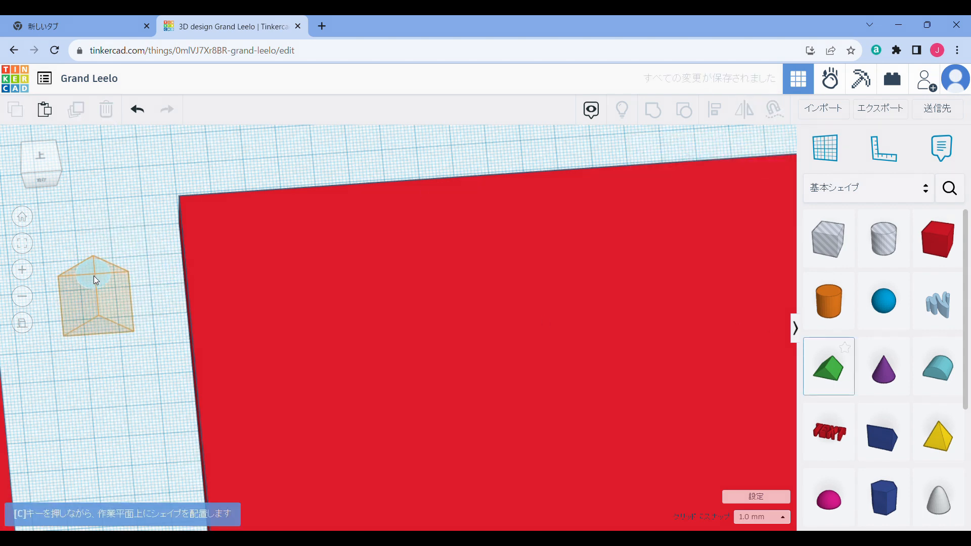
left_click(94, 276)
left_click_drag(128, 272, 105, 249)
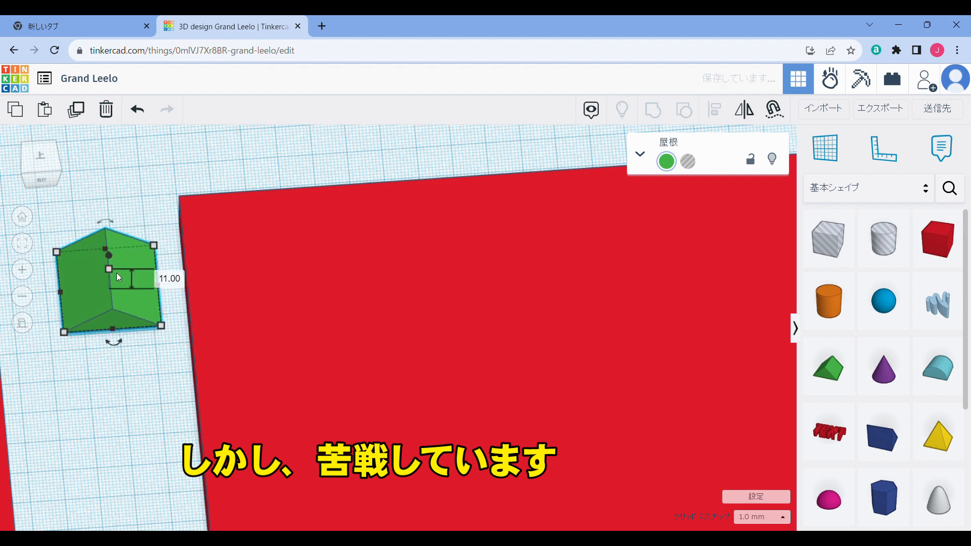
left_click_drag(111, 332, 96, 319)
Step: Try to mirror and rotate the enlarged roof shape into a corner wedge in the front view, and delete it
left_click(745, 114)
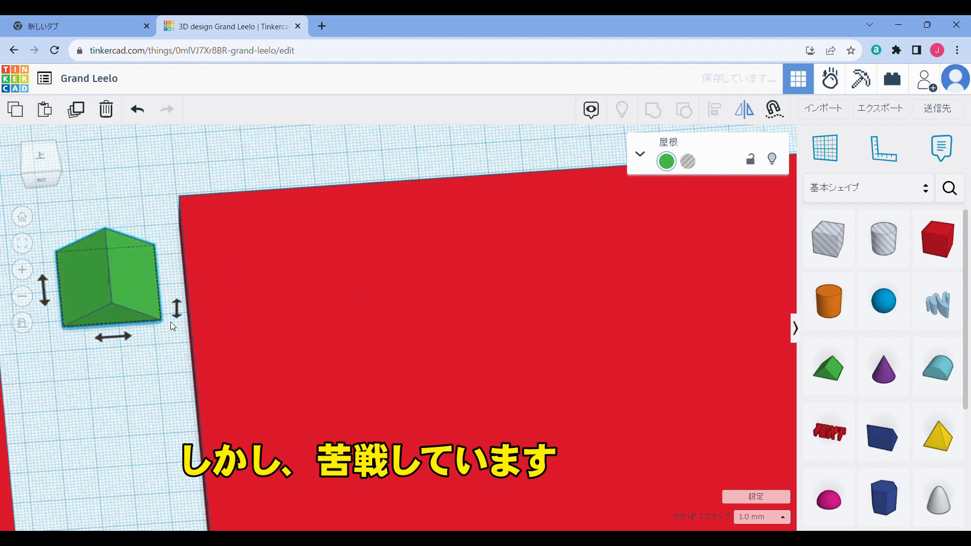
left_click(170, 323)
left_click(125, 318)
left_click(41, 179)
left_click_drag(113, 268, 54, 267)
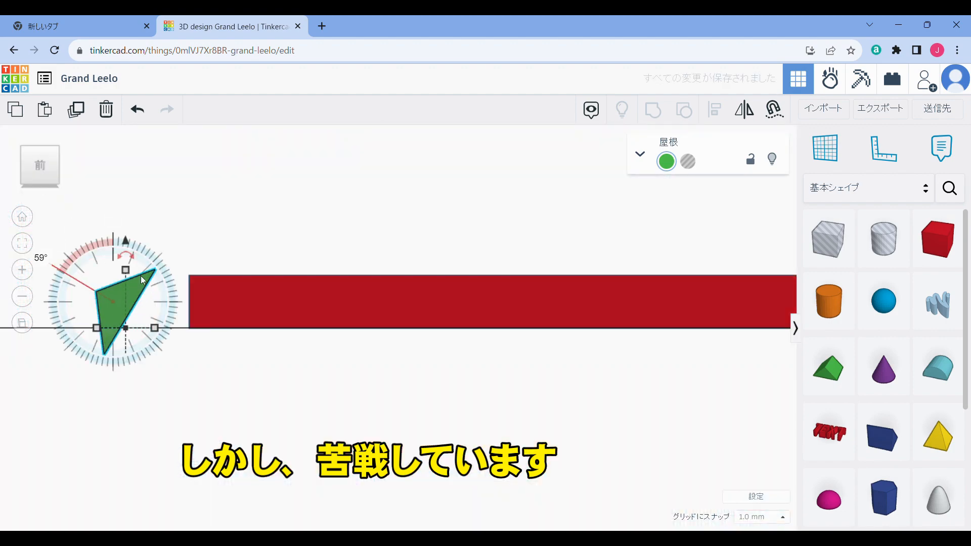
left_click_drag(142, 280, 150, 328)
left_click_drag(126, 285, 134, 290)
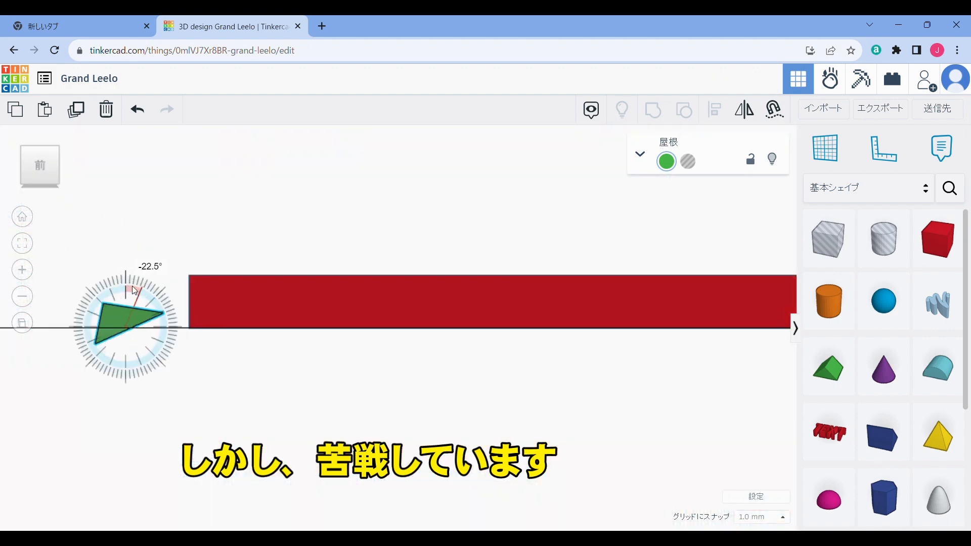
left_click(107, 114)
Step: Add another roof shape near the 290 mm board's corner and move the board farther away to make room
left_click_drag(38, 169, 42, 176)
left_click(39, 165)
left_click(40, 177)
left_click(831, 374)
left_click(249, 262)
left_click_drag(423, 367, 692, 445)
left_click(41, 179)
Step: Rotate the roof shape in the front view until its two short faces are horizontal and vertical
left_click_drag(400, 347, 81, 281)
scroll(129, 317, "up", 3)
scroll(129, 317, "down", 3)
mouse_move(45, 166)
left_mouse_down()
mouse_move(53, 154)
mouse_move(47, 175)
left_mouse_up()
left_click(43, 156)
right_click_drag(71, 238, 43, 162)
left_click(43, 162)
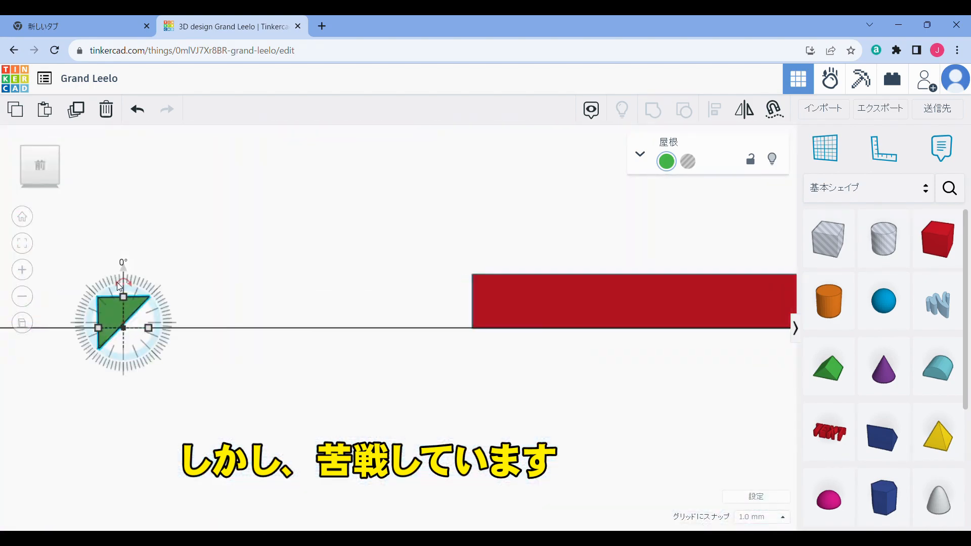
Step: Try to mirror the rotated roof shape vertically, and delete it
right_click_drag(102, 151, 93, 213)
key("m")
left_click(169, 299)
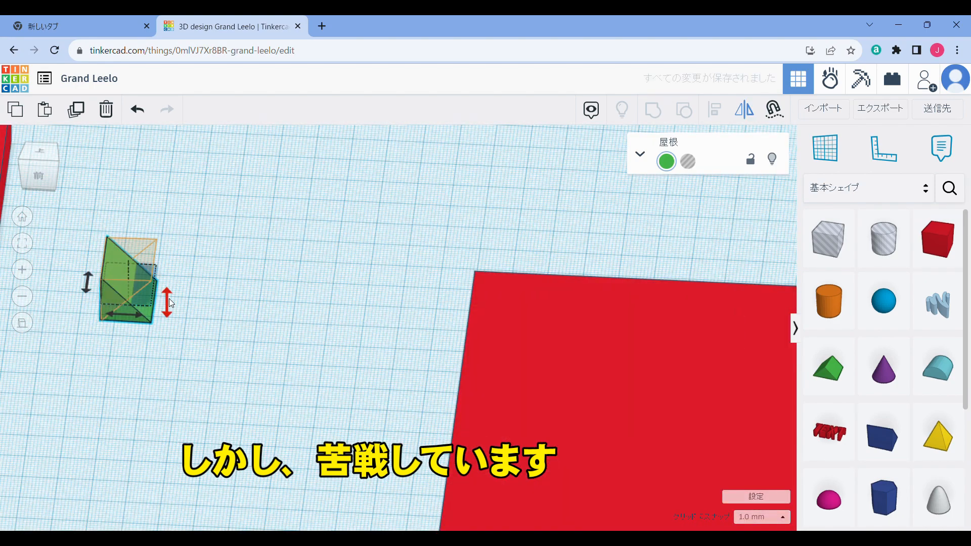
key("Delete")
Step: Place a box between the 260 mm and 290 mm boards and set its height to match the boards' thickness
scroll(878, 347, "down", 1)
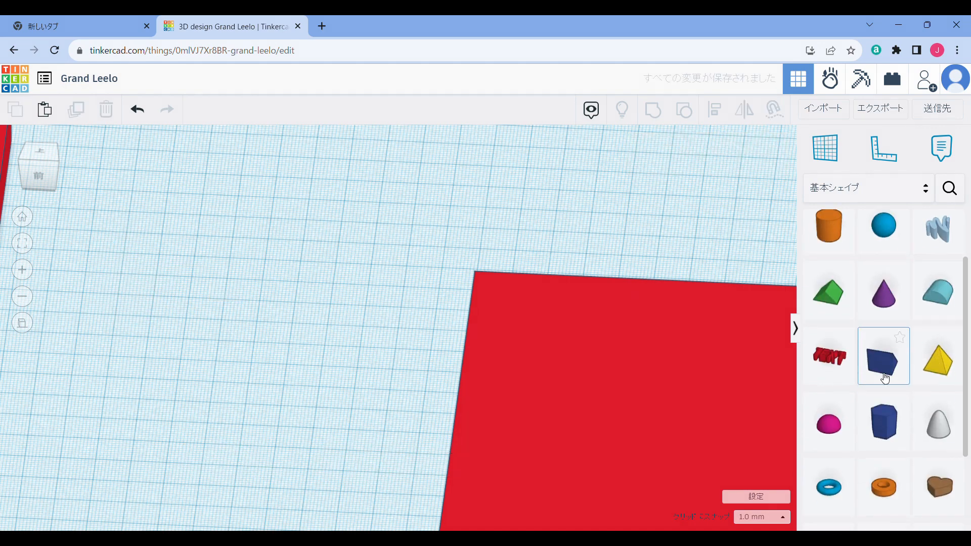
scroll(890, 324, "up", 1)
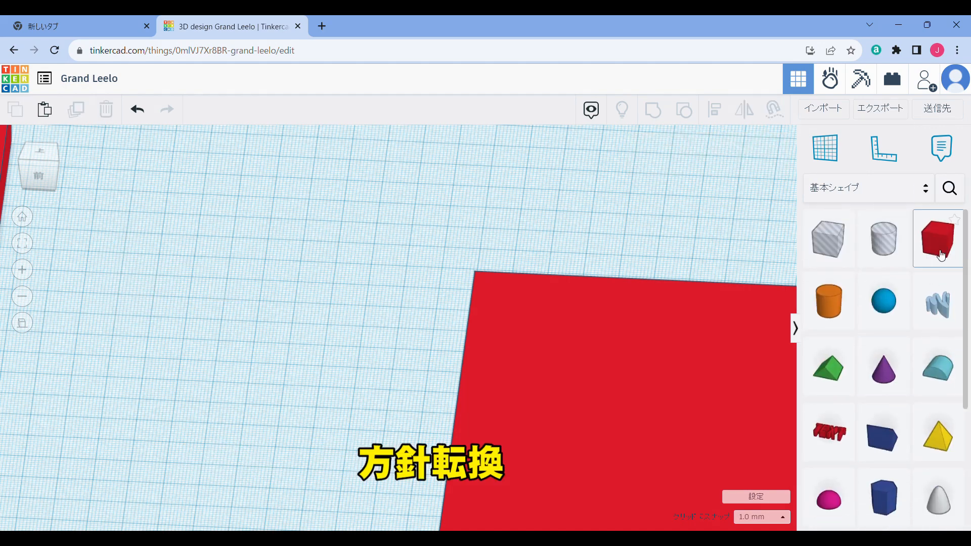
left_click_drag(941, 255, 297, 309)
left_click(40, 152)
scroll(399, 243, "down", 3)
left_click(337, 319)
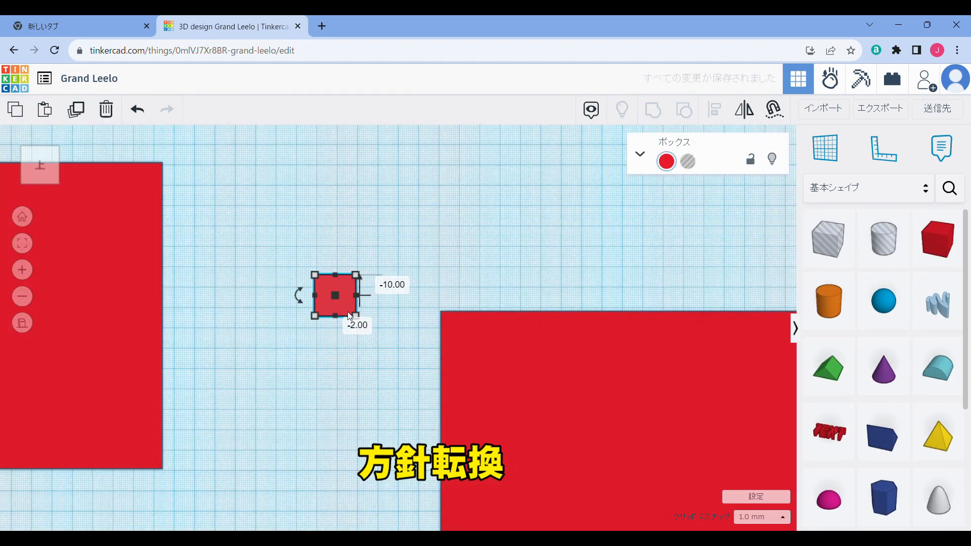
right_click_drag(350, 317, 349, 285)
type("5")
key("Return")
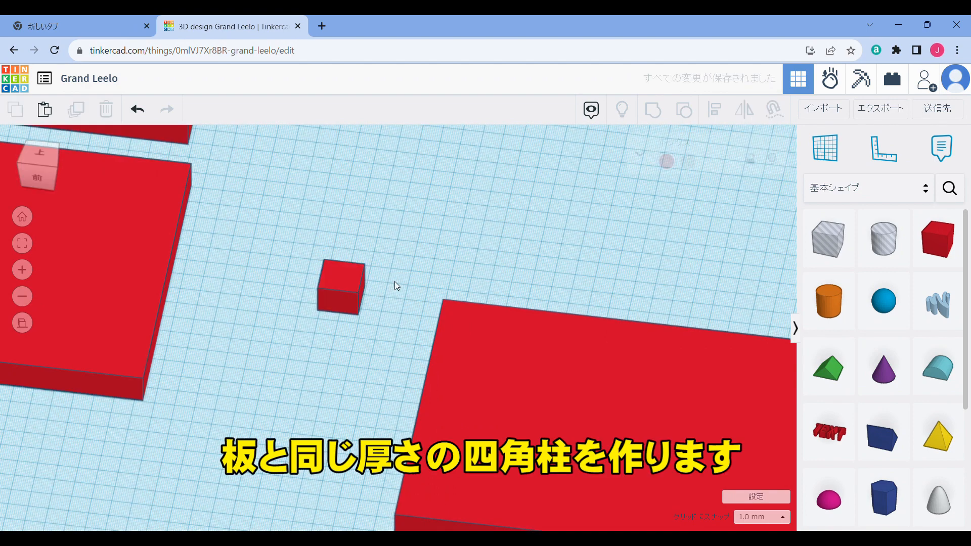
Step: Move the small box to the 290 mm board's corner and roughly enlarge it so that it overlaps the corner
left_click_drag(351, 276, 407, 260)
left_click_drag(420, 270, 520, 266)
left_click_drag(441, 301, 427, 366)
left_click(263, 286)
left_click(40, 152)
left_click(445, 272)
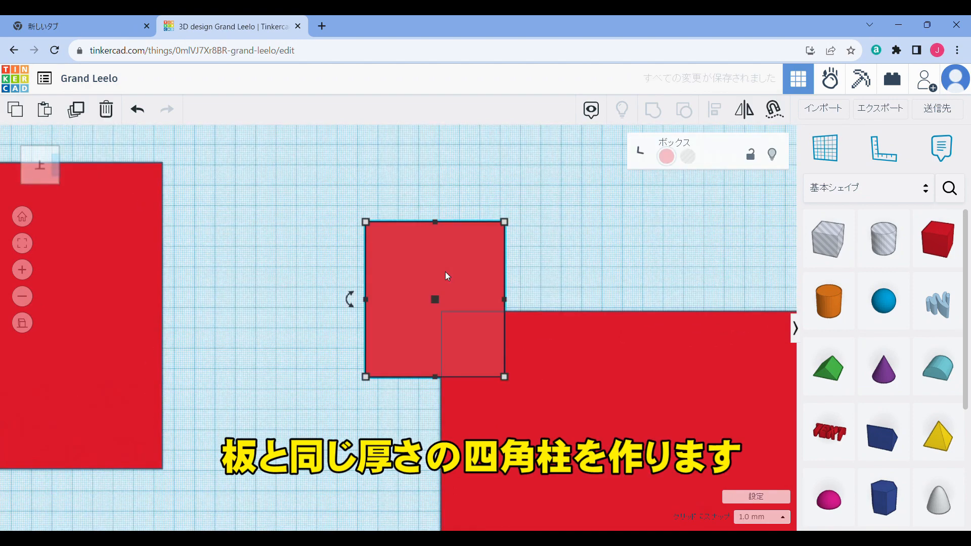
Step: Set the box over the board's corner to 100 mm by 100 mm
left_click(435, 222)
left_click_drag(434, 227, 434, 234)
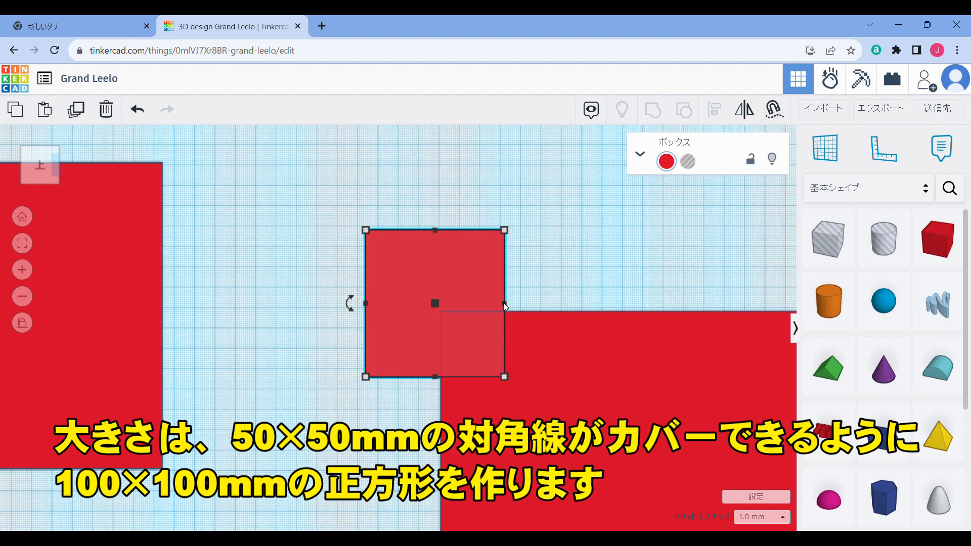
type("100")
key("Tab")
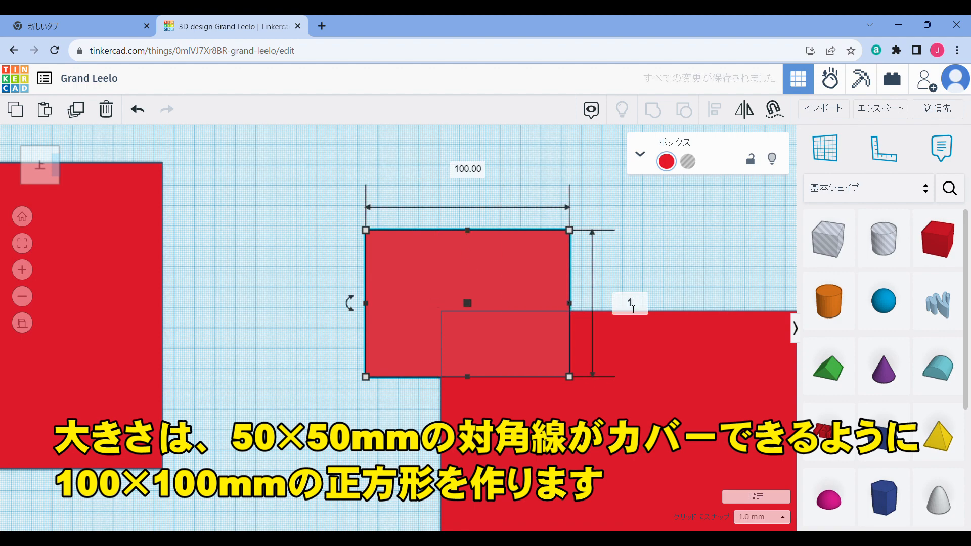
type("100")
key("Return")
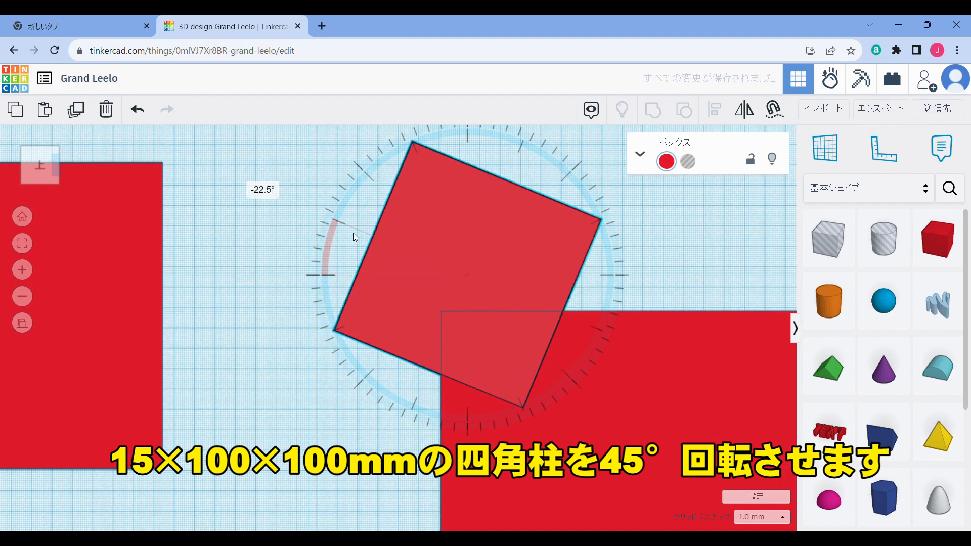
Step: Rotate the 100 mm square box 45° in plan and move it clear of the board's corner
left_click_drag(353, 233, 384, 184)
left_click(640, 262)
left_click_drag(507, 276, 335, 242)
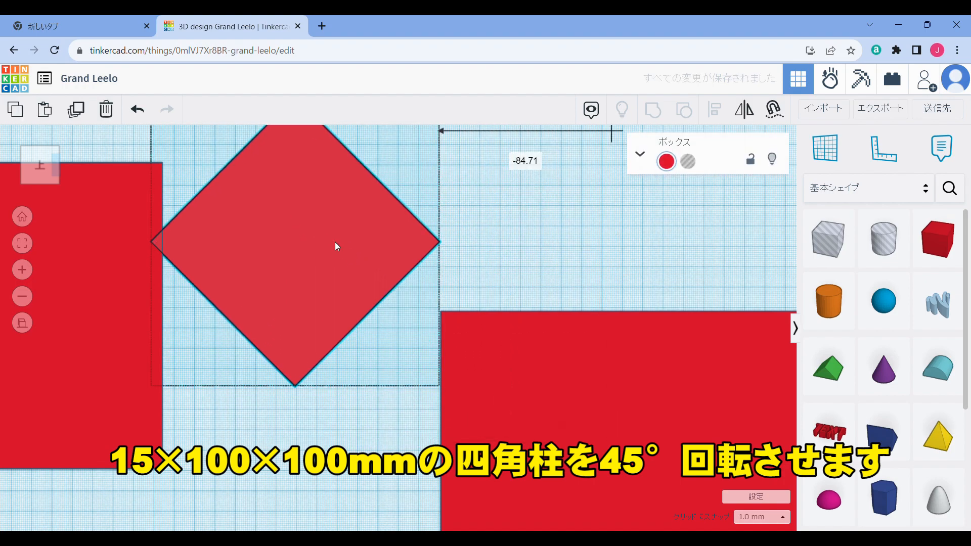
Step: Turn the rotated square box into a hole and position it so that it crosses the 290 mm board's corner diagonally
left_click_drag(629, 412, 627, 390)
scroll(456, 396, "up", 5)
left_click(450, 397)
left_click_drag(489, 401, 488, 397)
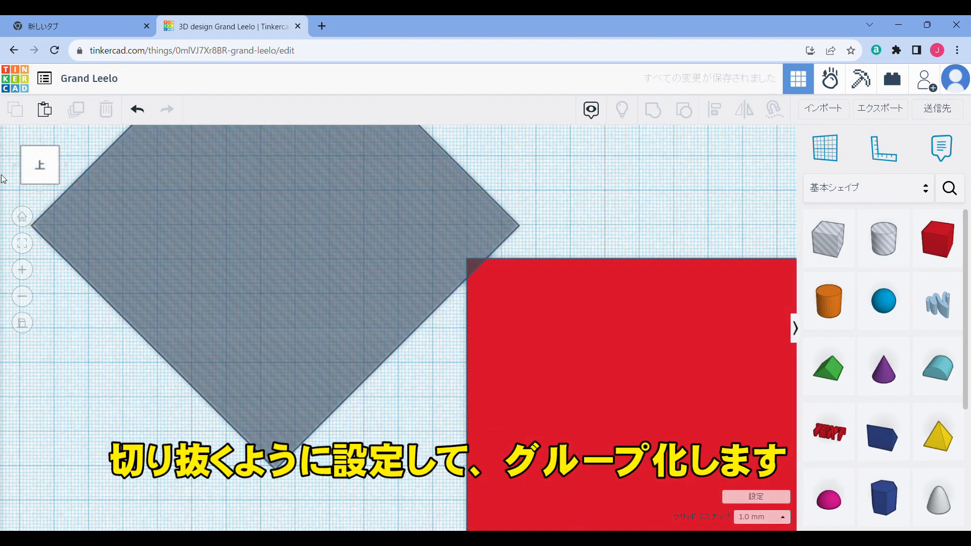
left_click(28, 173)
left_click(29, 175)
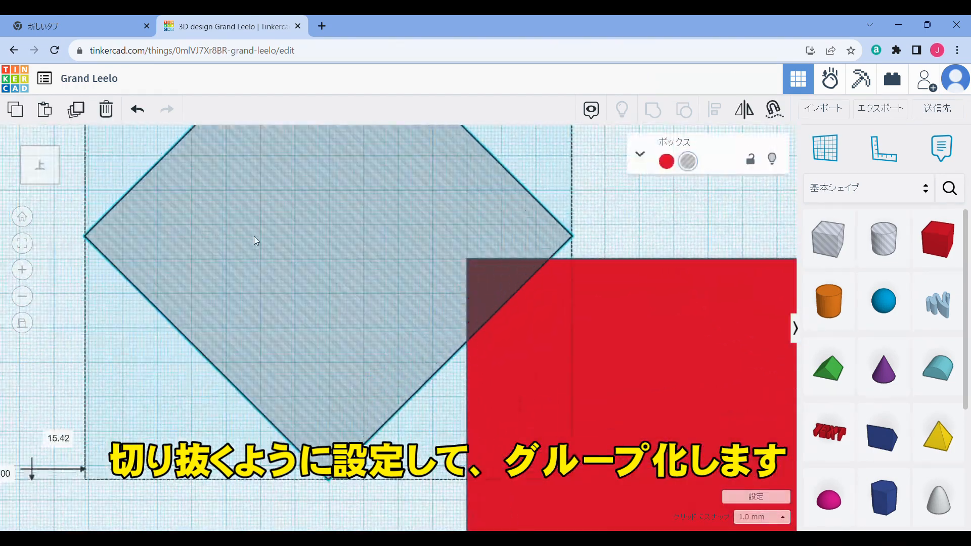
left_click_drag(254, 236, 374, 241)
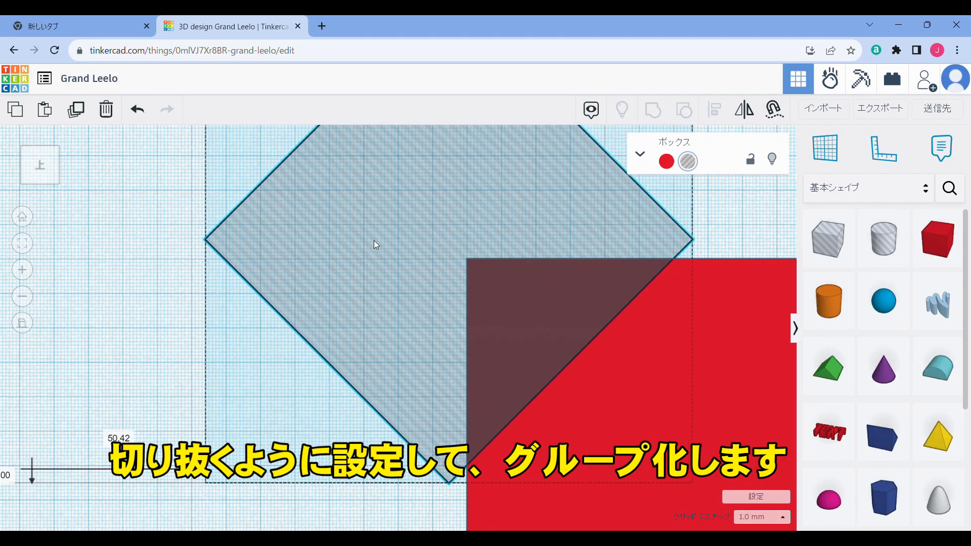
Step: Group the hole with the 290 mm board to cut off its corner, and place a copy of the cut board below it
left_click(236, 423)
mouse_move(50, 180)
left_mouse_down()
mouse_move(50, 167)
mouse_move(39, 177)
left_mouse_up()
scroll(227, 300, "down", 5)
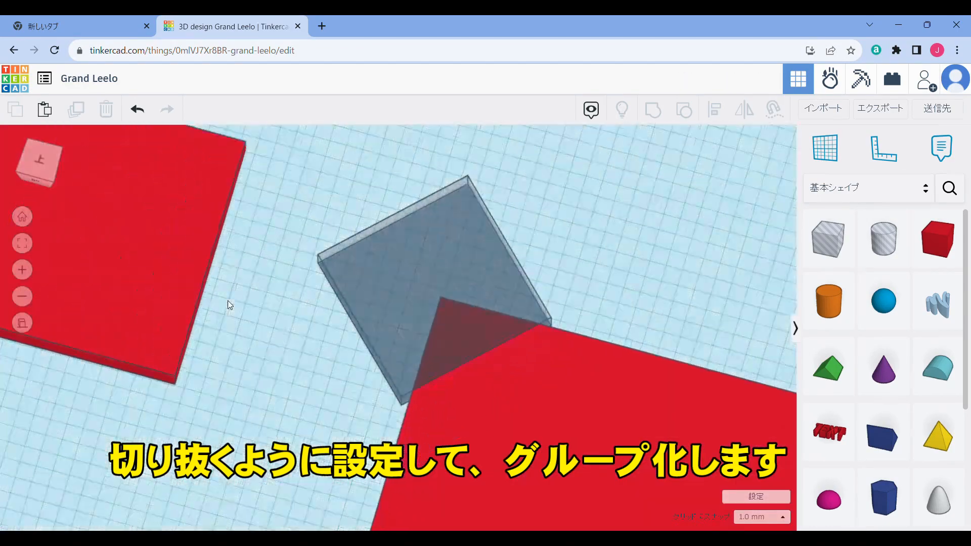
left_click_drag(345, 187, 733, 442)
left_click(661, 109)
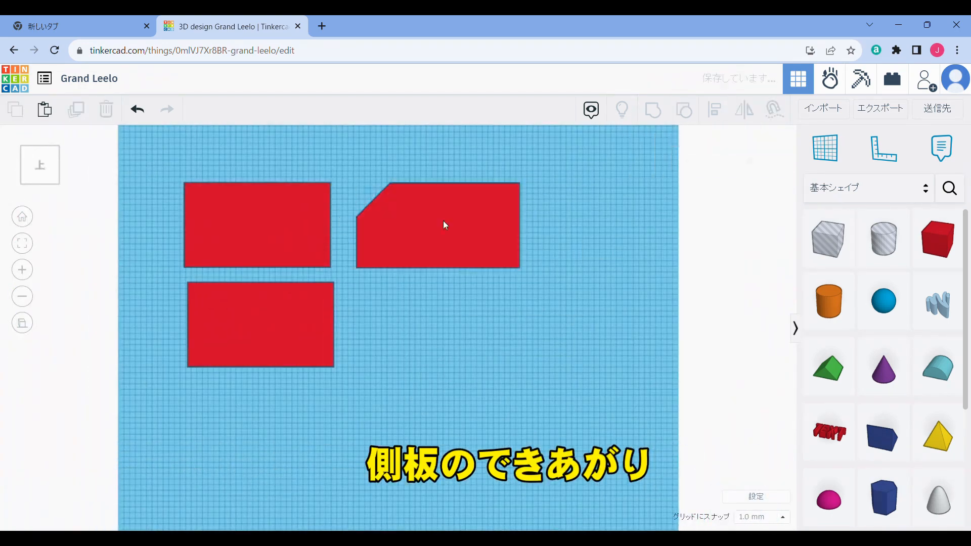
left_click_drag(443, 221, 476, 344)
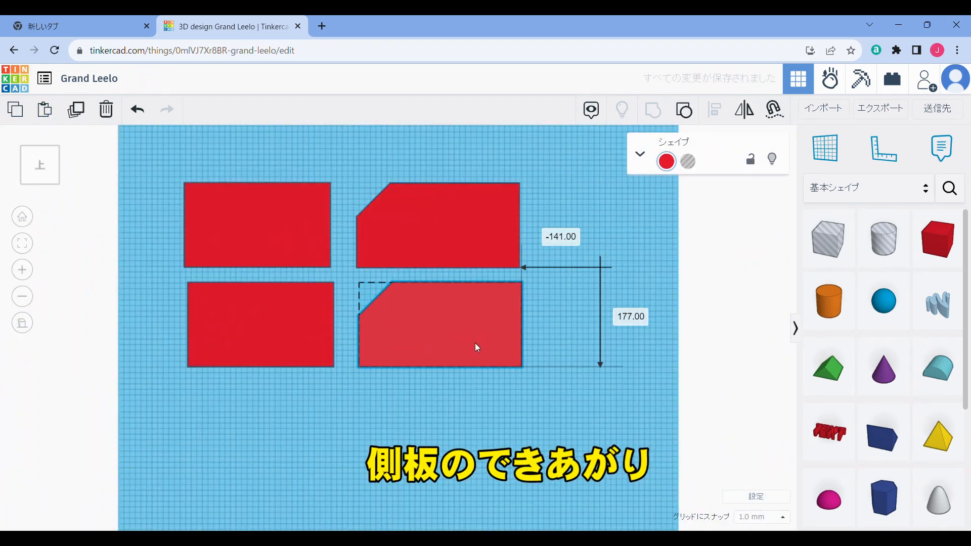
left_click(568, 406)
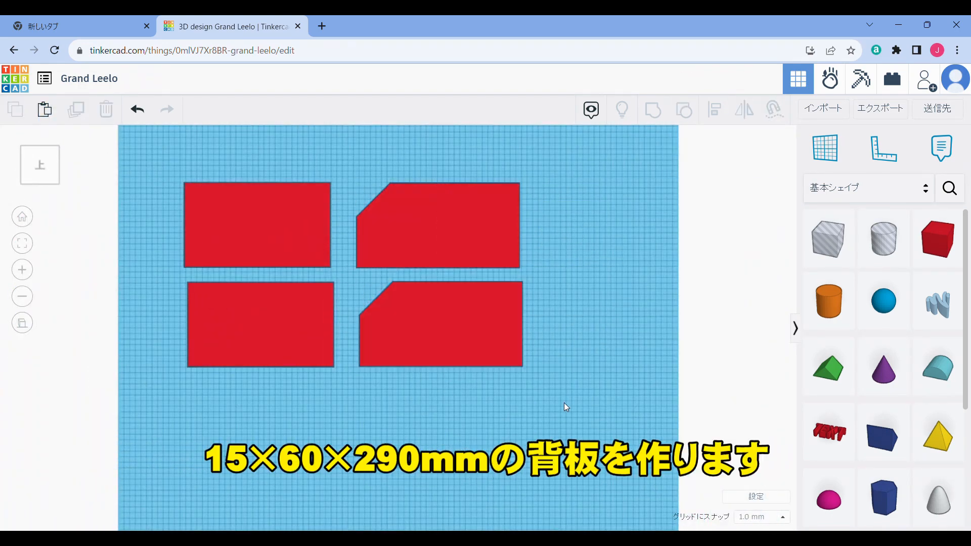
Step: Copy the lower 260 mm board below itself and resize the copy to a 290 × 60 mm back board
left_click(269, 288)
left_click_drag(269, 288, 285, 411, "alt")
left_click_drag(286, 410, 274, 397, "alt")
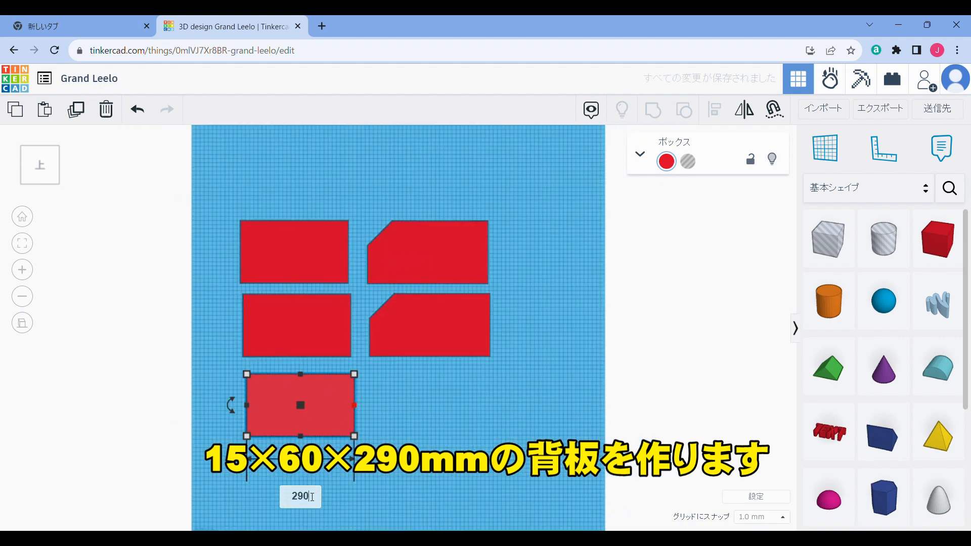
key("Return")
Step: Place a second copy of the back board beside the first, below the side boards
left_click_drag(330, 426, 453, 383)
left_click(15, 109)
left_click(44, 110)
left_click_drag(47, 174, 44, 158)
left_click(45, 161)
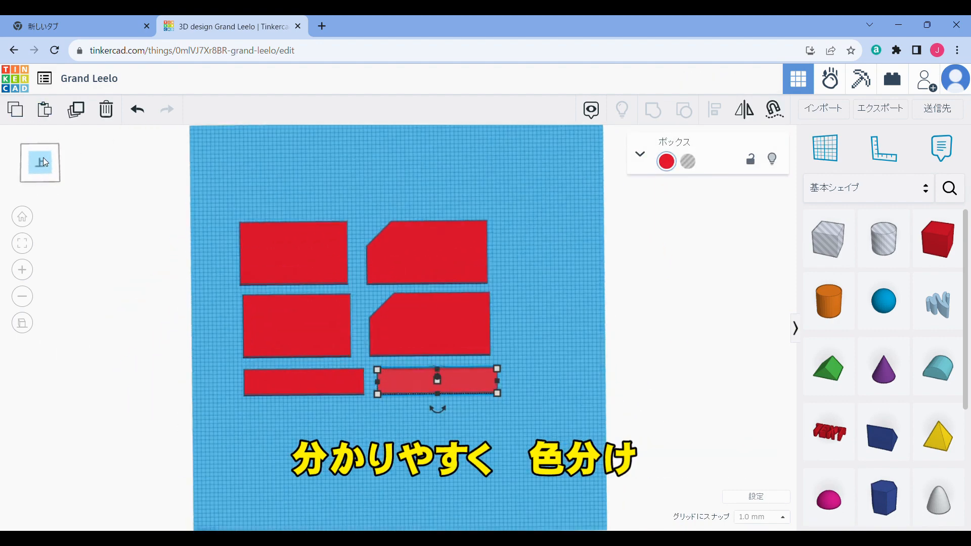
Step: Color both 260 mm boards green
left_click(294, 251)
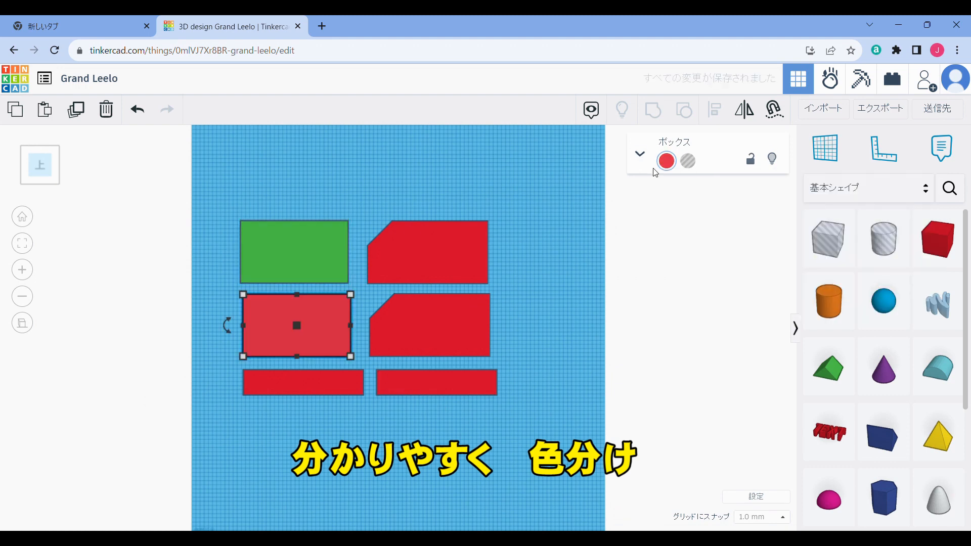
left_click(667, 161)
left_click(746, 245)
Step: Color both narrow back boards yellow
left_click(324, 381)
left_click(666, 162)
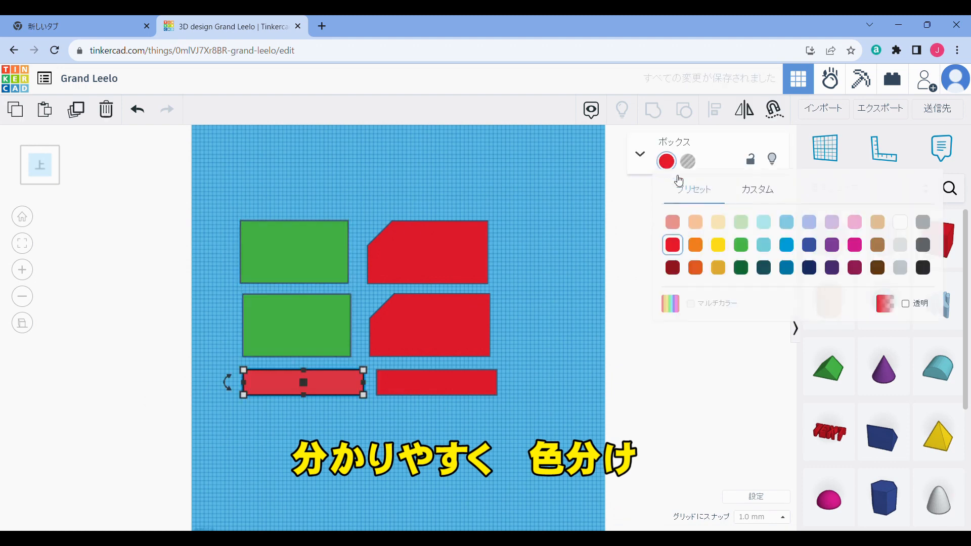
left_click(720, 245)
left_click(467, 381)
left_click(667, 161)
left_click(720, 245)
left_click(538, 299)
Step: Rotate the upper red side board 90° in plan and stand it upright with its cut corner at the top
left_click(415, 268)
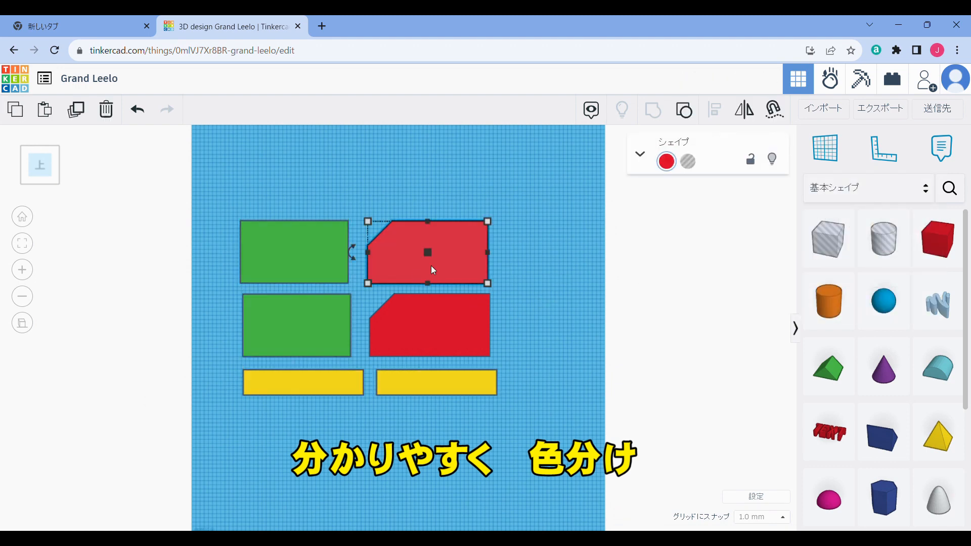
left_click_drag(351, 251, 421, 202)
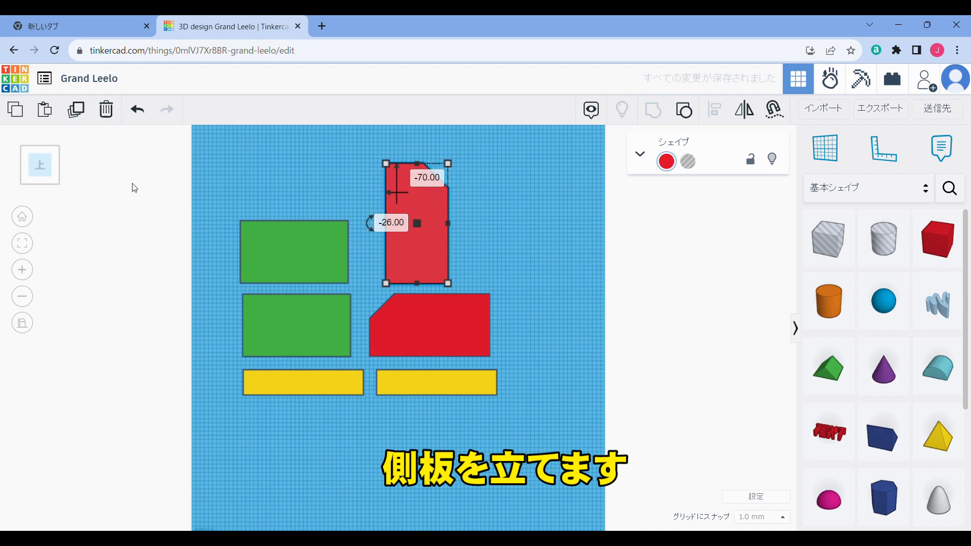
mouse_move(43, 172)
left_mouse_down()
mouse_move(56, 166)
mouse_move(39, 153)
mouse_move(65, 180)
mouse_move(38, 178)
left_mouse_up()
scroll(284, 336, "up", 4)
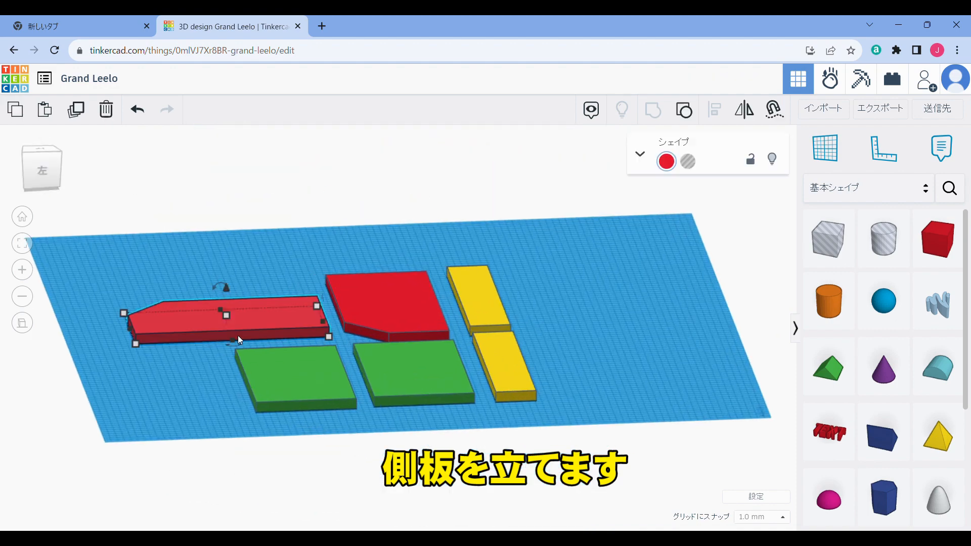
left_click_drag(221, 287, 299, 291)
left_click(313, 206)
left_click_drag(53, 166, 39, 180)
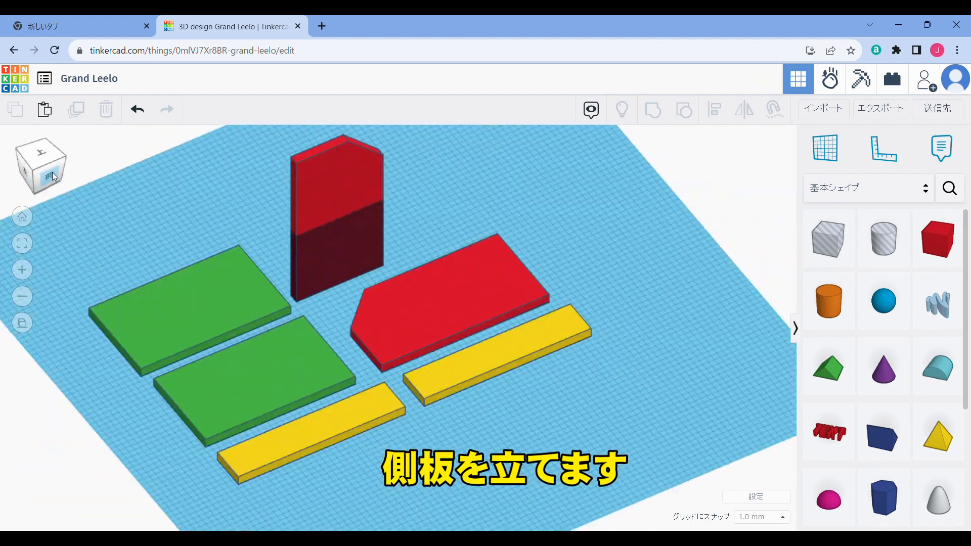
Step: Raise the upright side board so that it stands on the workplane
left_click(52, 172)
left_click(430, 263)
left_click_drag(428, 198, 428, 108)
left_click(294, 203)
Step: Duplicate the upright side board and place the copy parallel beside it
left_click_drag(31, 172, 48, 183)
left_click(38, 178)
left_click(427, 213)
scroll(415, 278, "down", 4)
left_click_drag(412, 295, 492, 263)
left_click(490, 272)
scroll(372, 232, "up", 4)
left_click(40, 179)
scroll(439, 226, "down", 4)
left_click(414, 268)
key("ctrl+c")
key("ctrl+v")
scroll(433, 264, "up", 3)
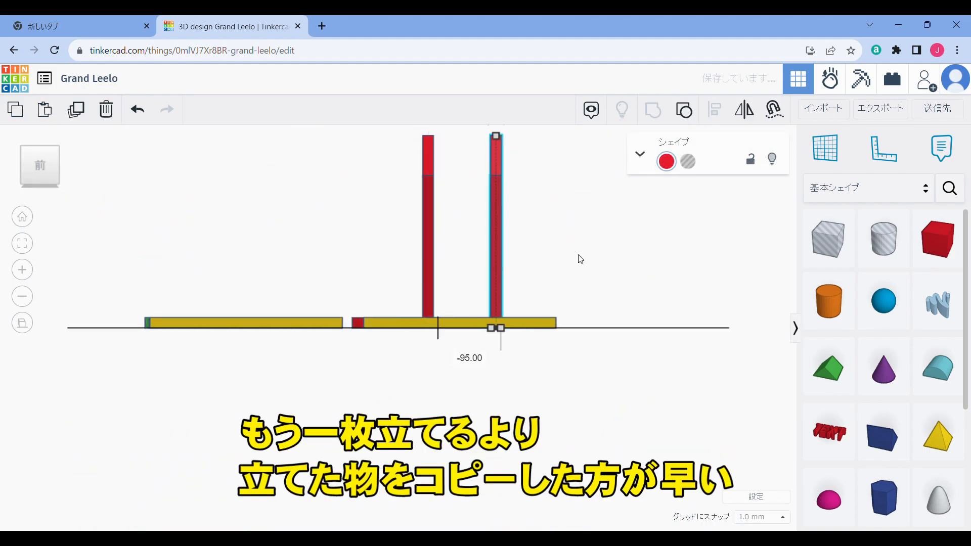
left_click(579, 258)
Step: Delete the side board that still lies flat on the workplane
scroll(557, 253, "down", 4)
left_click_drag(41, 165, 41, 184)
left_click(425, 321)
key("Delete")
Step: Move one green board in front of the upright side boards and the other one away from them
left_click_drag(314, 270, 419, 317)
left_click_drag(315, 326, 296, 261)
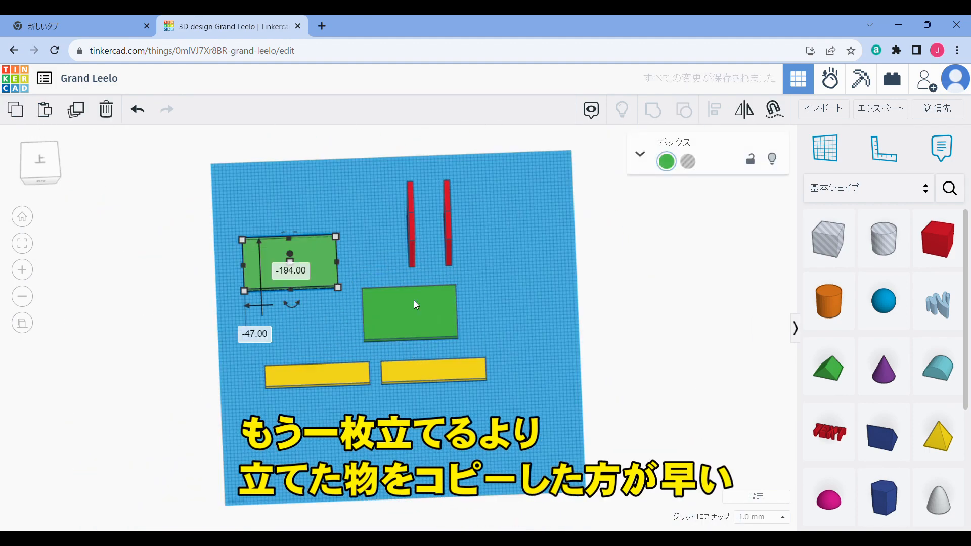
left_click_drag(414, 302, 405, 307)
Step: Place the two upright side boards at the short ends of the front green bottom board
scroll(403, 309, "up", 3)
left_click(40, 162)
left_click_drag(477, 179, 477, 300)
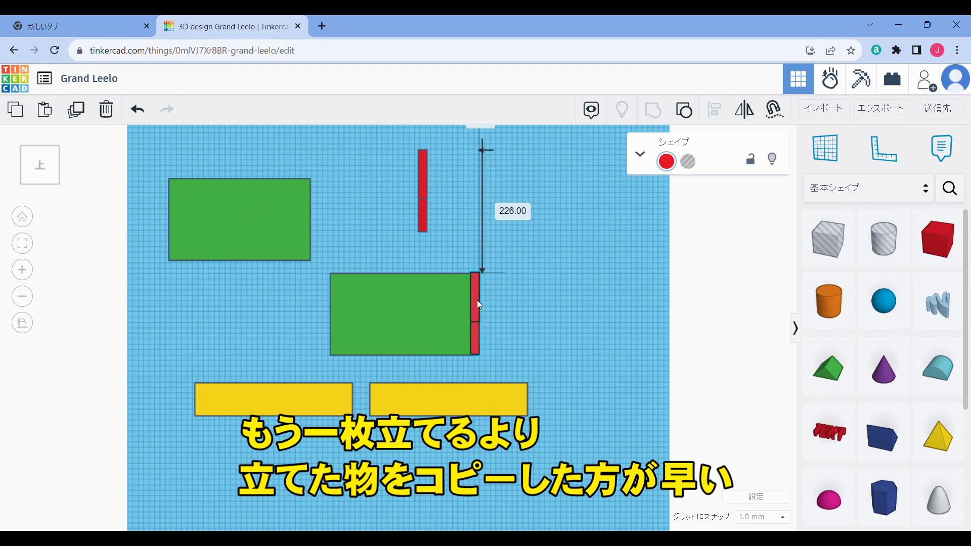
left_click_drag(423, 192, 325, 298)
left_click(263, 276)
Step: Nudge both side boards until they sit flush with the ends and edges of the green bottom board
scroll(261, 273, "up", 2)
scroll(261, 272, "up", 4)
left_click(166, 242)
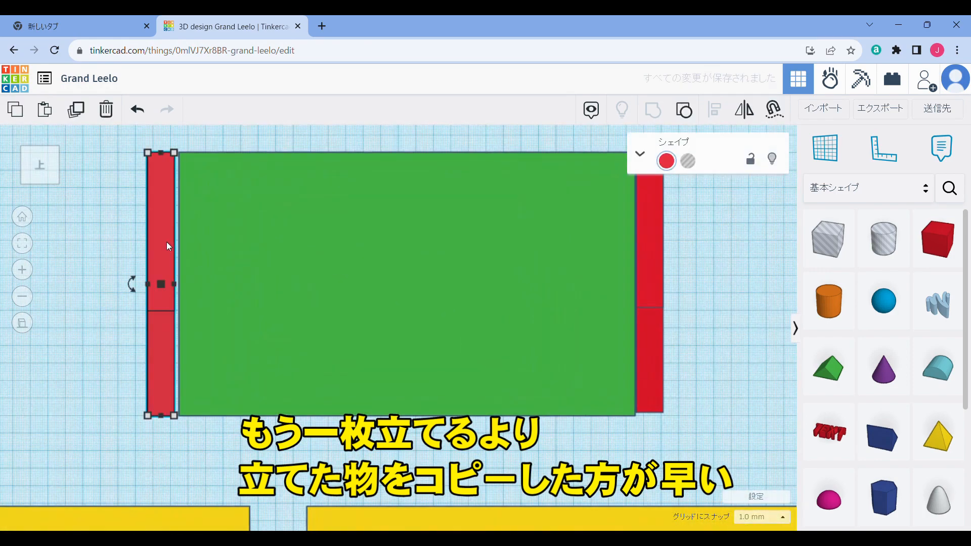
key("Right")
left_click(121, 247)
left_click(649, 254)
key("Down")
left_click(708, 253)
mouse_move(43, 173)
left_mouse_down()
mouse_move(51, 154)
mouse_move(50, 175)
left_mouse_up()
scroll(223, 257, "down", 5)
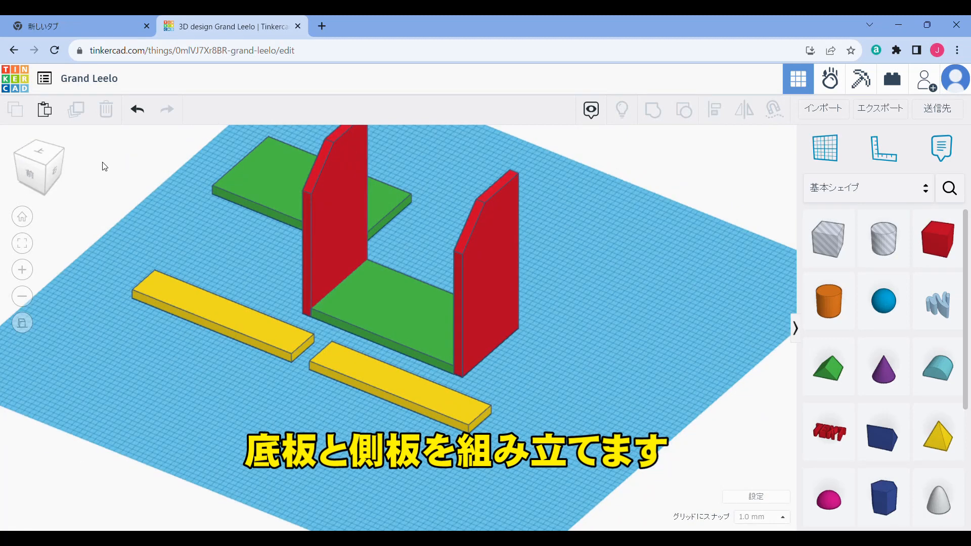
Step: Move the loose green shelf board forward so that it lines up with the bottom board
left_click(238, 185)
left_click(40, 178)
left_click(45, 154)
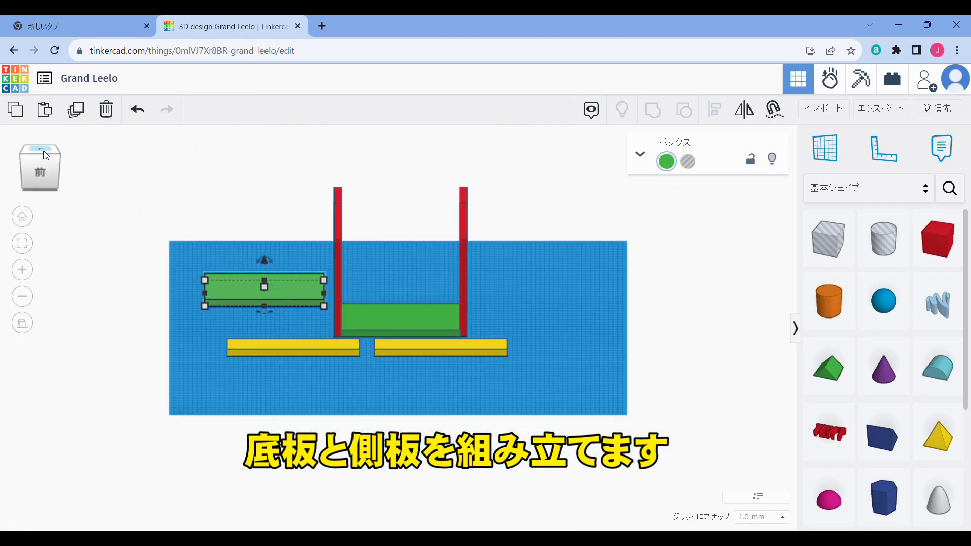
left_click_drag(286, 234, 298, 323)
left_click_drag(41, 173, 46, 152)
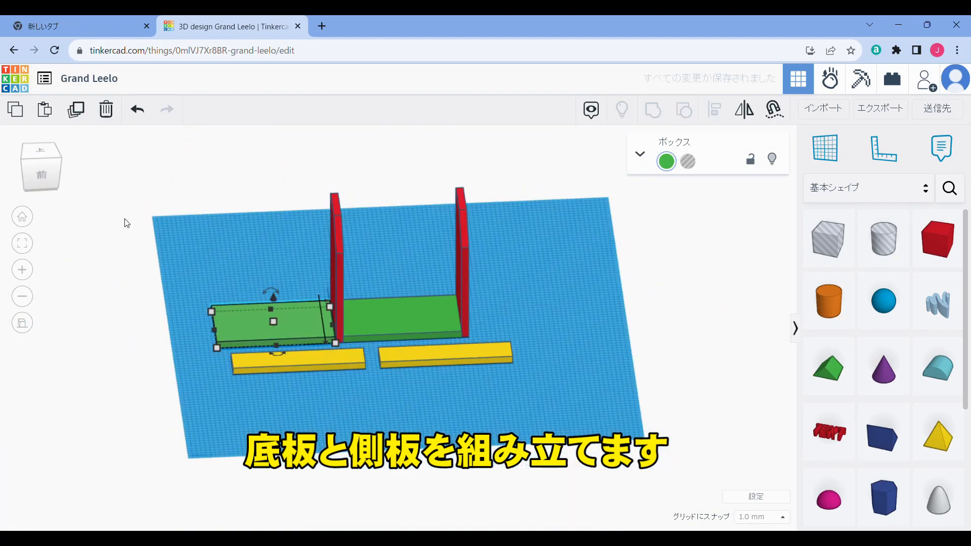
Step: Raise the green shelf board above the workplane to its shelf height
left_click(42, 175)
left_click_drag(274, 293, 291, 232)
left_click(113, 193)
left_click_drag(46, 155, 43, 175)
left_click(44, 159)
Step: Shift the raised shelf board sideways until it fits between the two side boards, directly above the bottom board
left_click(305, 295)
key("Right")
key("Right")
key("Right")
key("Right")
key("Right")
key("Right")
key("Right")
key("Right")
key("Right")
key("Right")
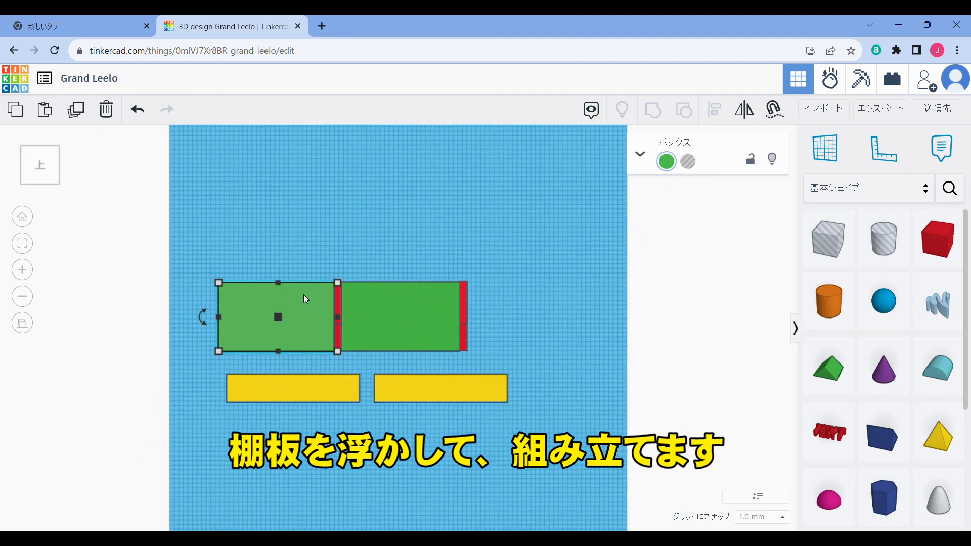
key("Right")
key("Right")
key("Right")
key("Right")
key("Right")
key("Right")
key("Right")
key("Right")
key("Right")
key("Right")
key("Right")
key("Right")
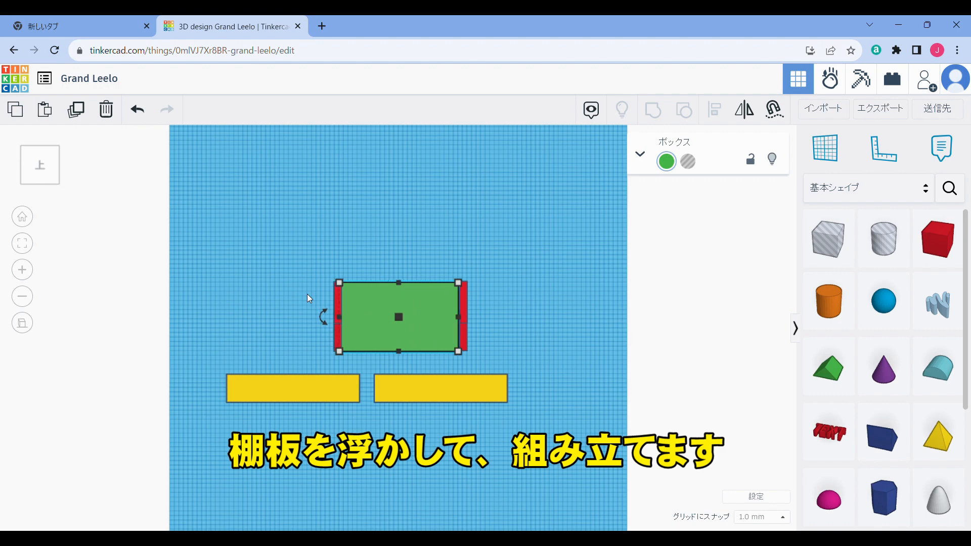
scroll(283, 278, "up", 5)
left_click(240, 261)
left_click(309, 258)
left_click(312, 199)
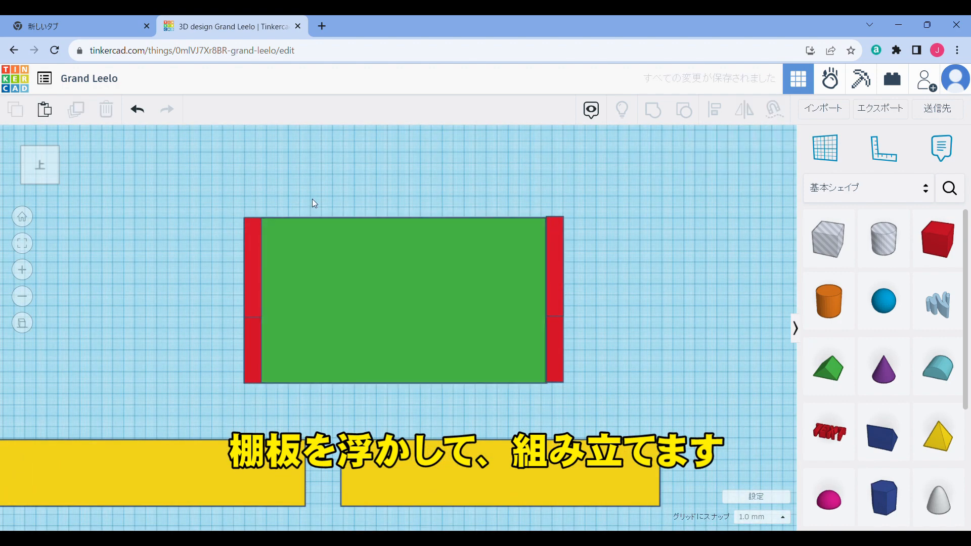
Step: Fine-tune the left side board, bottom board and shelf board sideways so that they meet the right side board without overlapping
left_click_drag(40, 173, 29, 155)
left_click(31, 159)
left_click(35, 165)
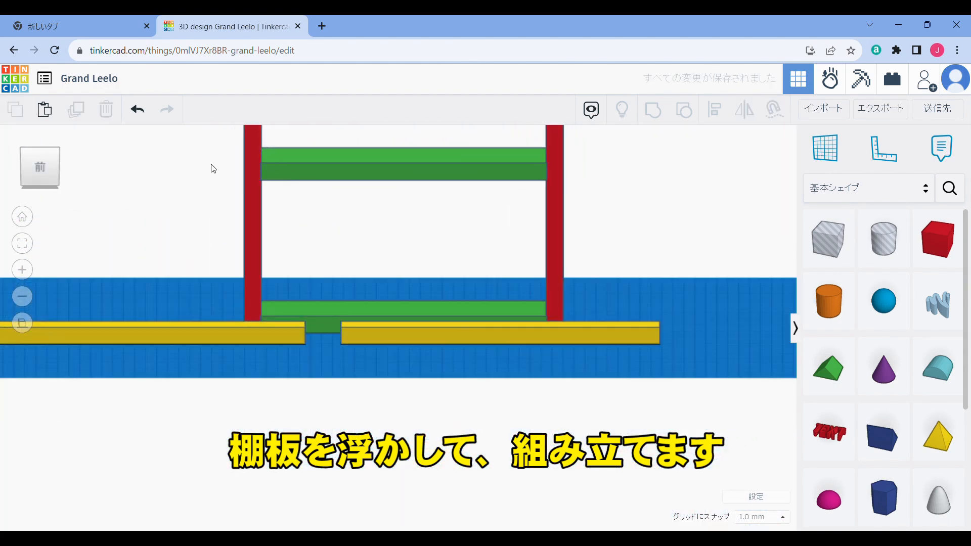
left_click(251, 223)
left_click(226, 216)
left_click(384, 312)
left_click(442, 194)
left_click(443, 170)
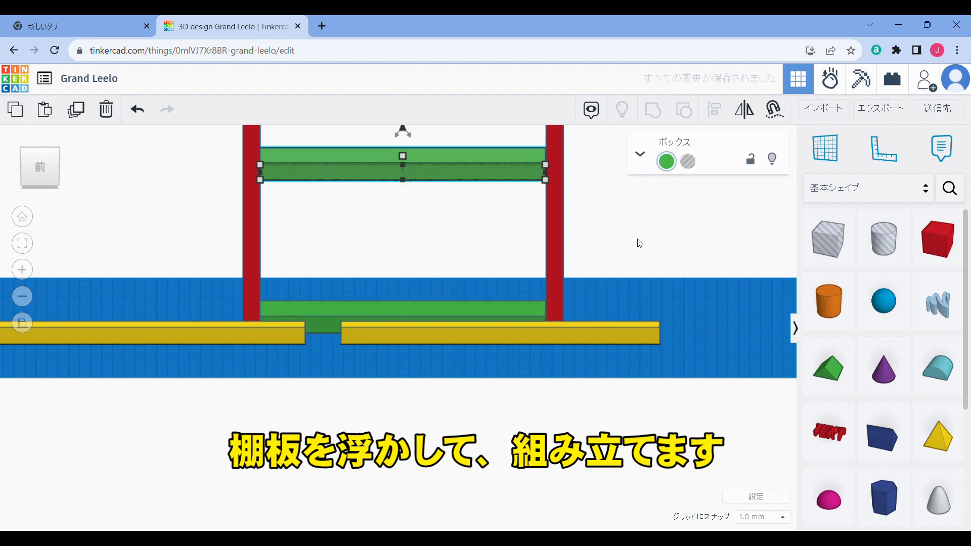
left_click(638, 239)
Step: Move one yellow back board behind the shelf, stand it on its long edge and fit it against the side boards' rear edges
left_click_drag(43, 153, 53, 168)
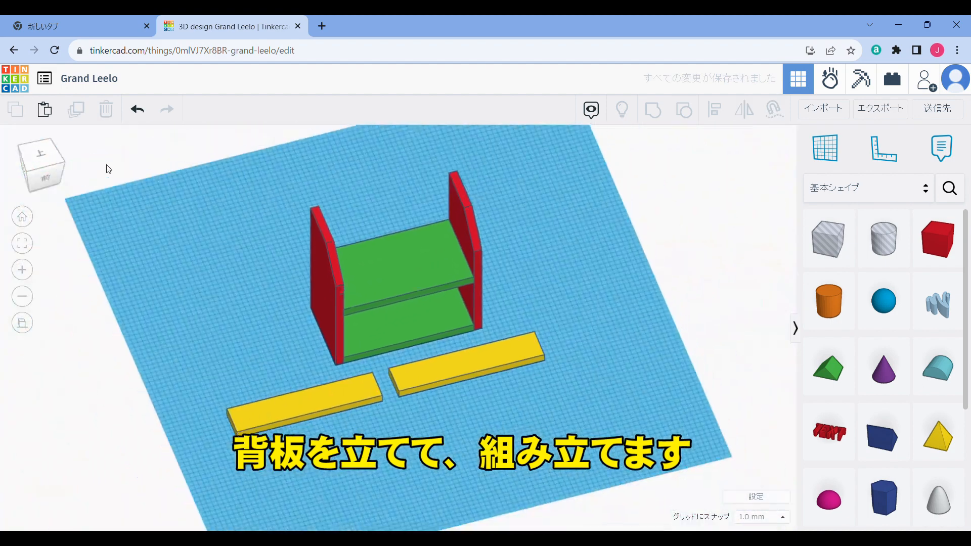
left_click_drag(303, 401, 238, 278)
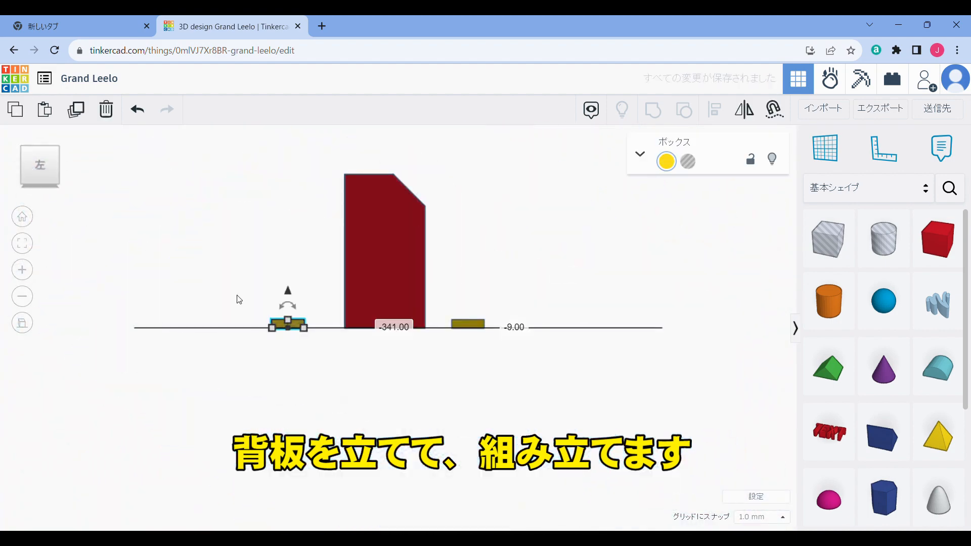
left_click(224, 308)
right_click_drag(225, 309, 225, 407)
left_click_drag(286, 414, 339, 284)
left_click(22, 323)
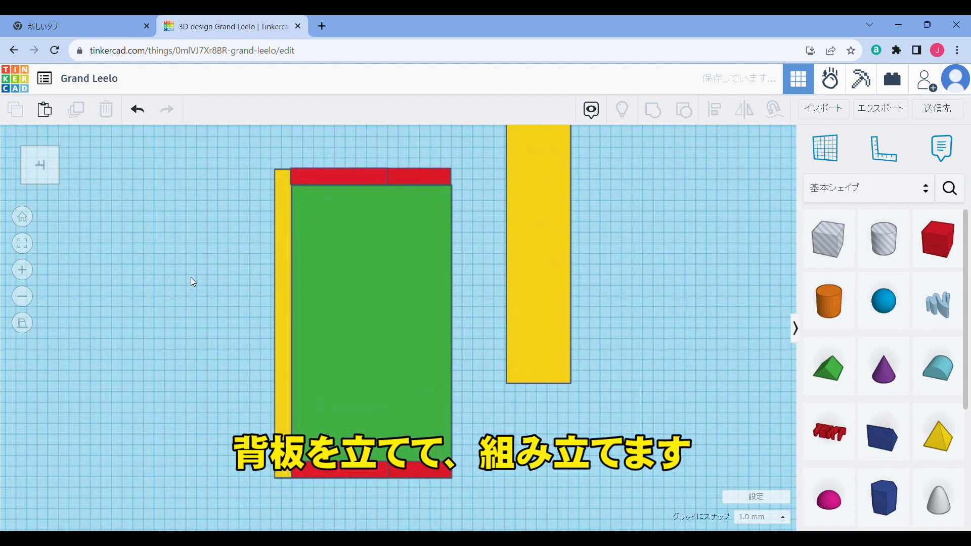
Step: Raise the standing back board behind the shelf until its lower edge rests on the workplane
left_click(326, 177)
left_click(494, 242)
left_click(50, 154)
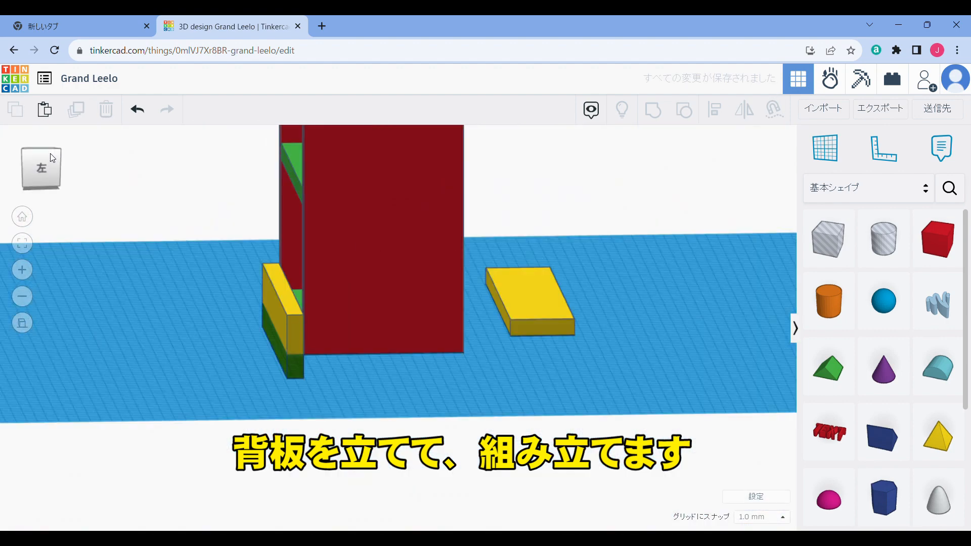
left_click(25, 170)
left_click(389, 324)
left_click_drag(393, 265, 393, 235)
left_click(69, 205)
right_click_drag(69, 205, 152, 253)
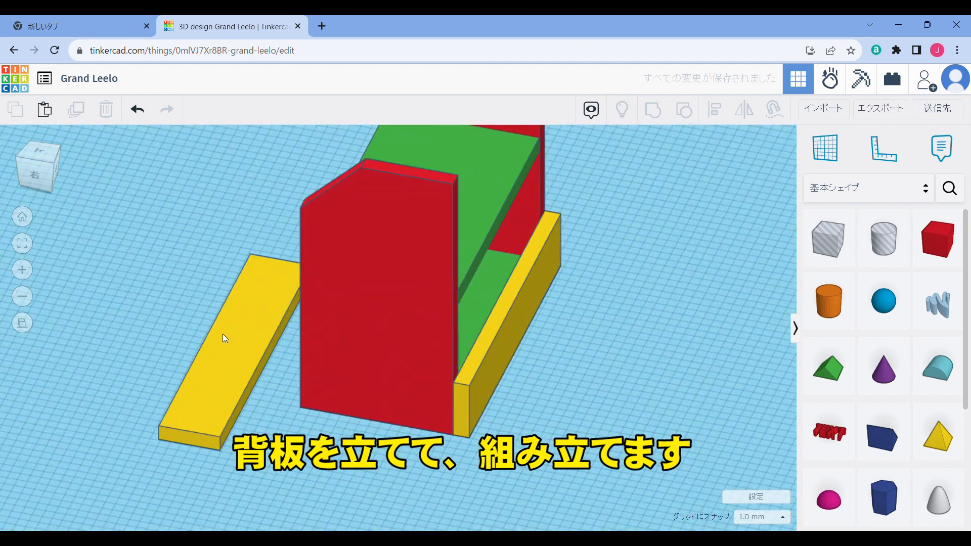
Step: Replace the spare flat back board with a duplicate of the standing one, and raise the duplicate to 230 mm above the workplane
left_click(222, 335)
key("Delete")
left_click(493, 361)
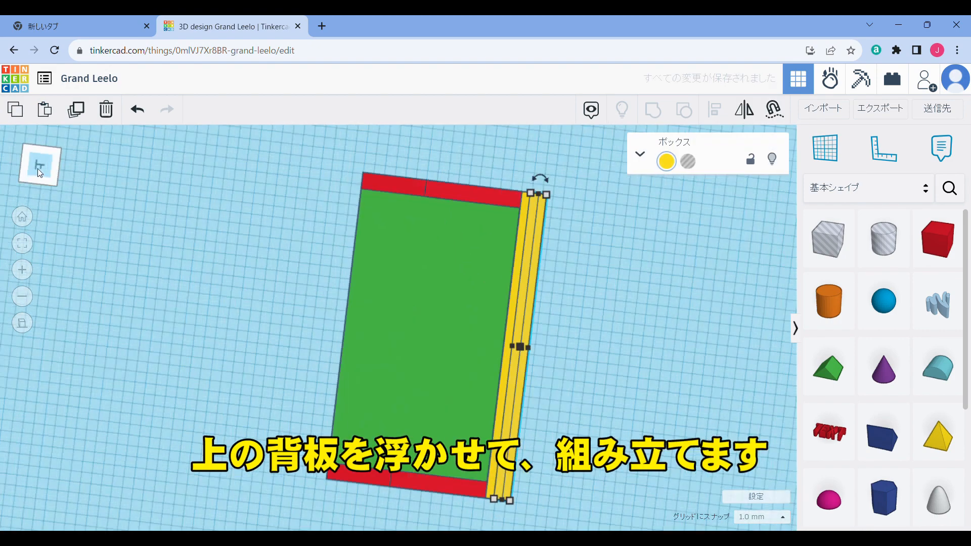
left_click(38, 168)
scroll(346, 231, "down", 3)
left_click_drag(396, 287, 400, 149)
type("230")
left_click(555, 241)
right_click_drag(555, 241, 653, 293)
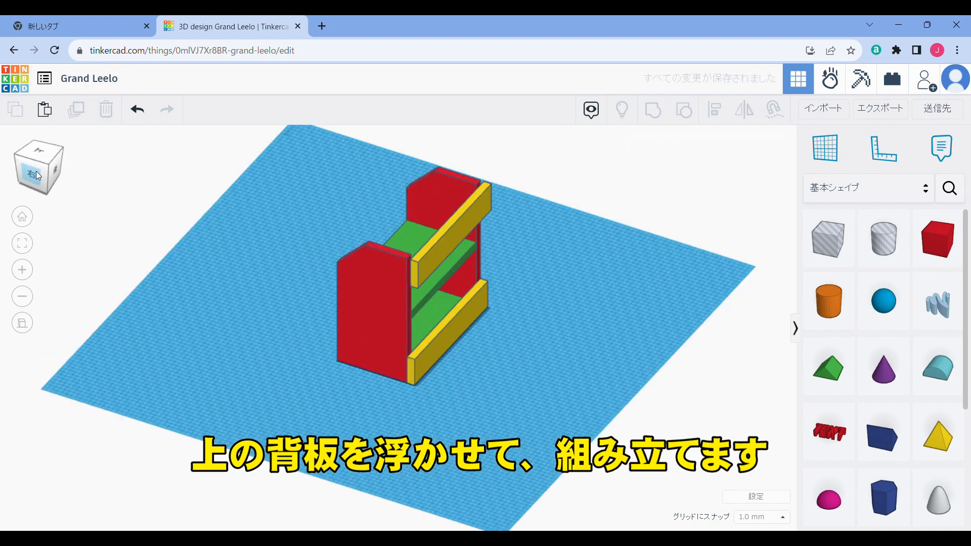
Step: Nudge the raised upper back board against the side boards' rear edges so that it lines up directly above the lower back board
left_click(36, 164)
left_click(458, 293)
scroll(635, 327, "up", 5)
key("Left")
key("Left")
key("Left")
key("Left")
key("Left")
key("Left")
key("Left")
key("Left")
key("Left")
left_click(614, 344)
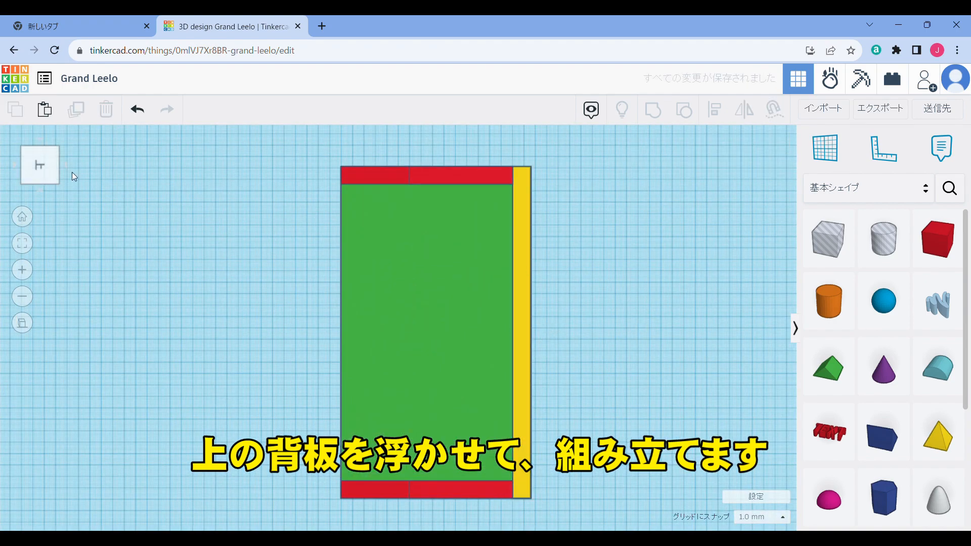
Step: Examine the assembled shelf from above, the front and the sides to check how the boards fit together
left_click_drag(47, 172, 108, 202)
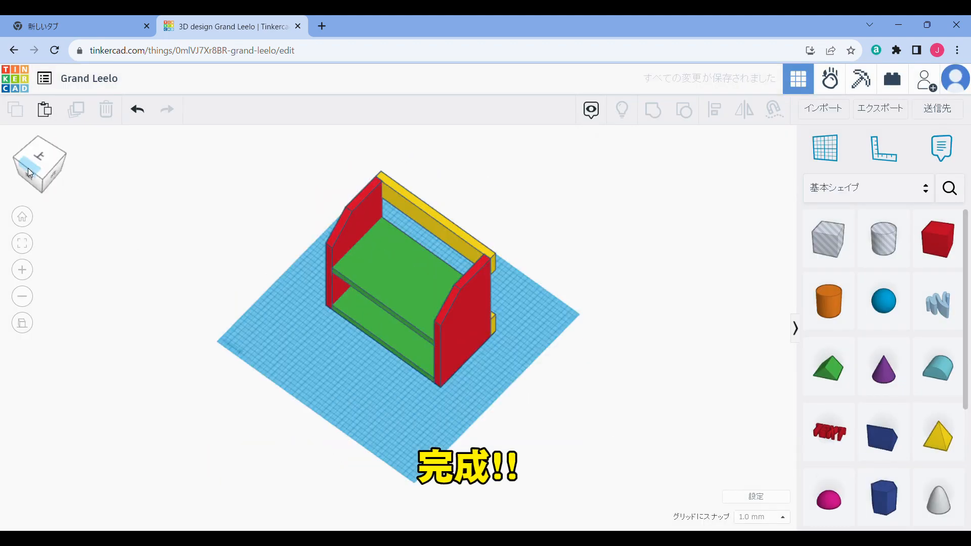
left_click_drag(28, 168, 47, 162)
left_click(36, 170)
left_click(56, 151)
scroll(332, 304, "up", 5)
scroll(96, 261, "down", 2)
scroll(171, 208, "down", 5)
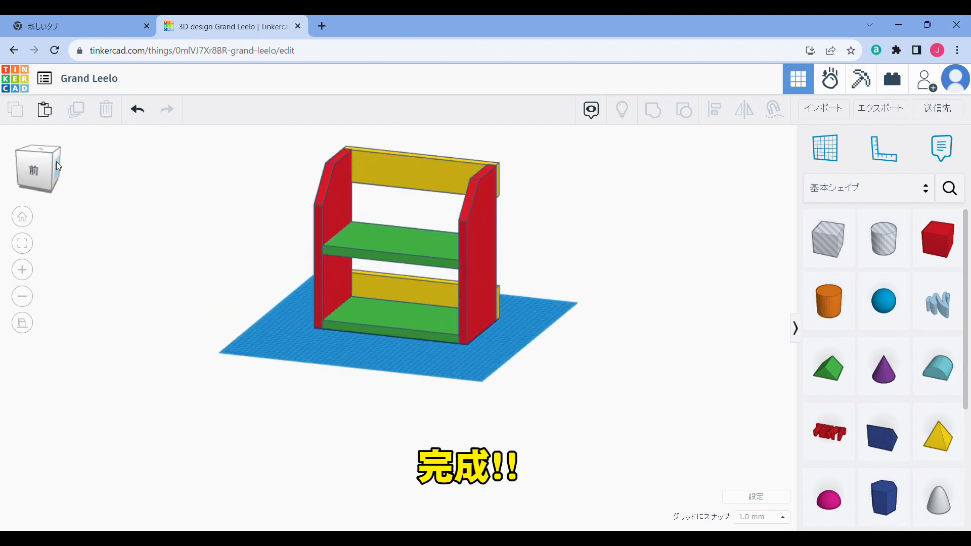